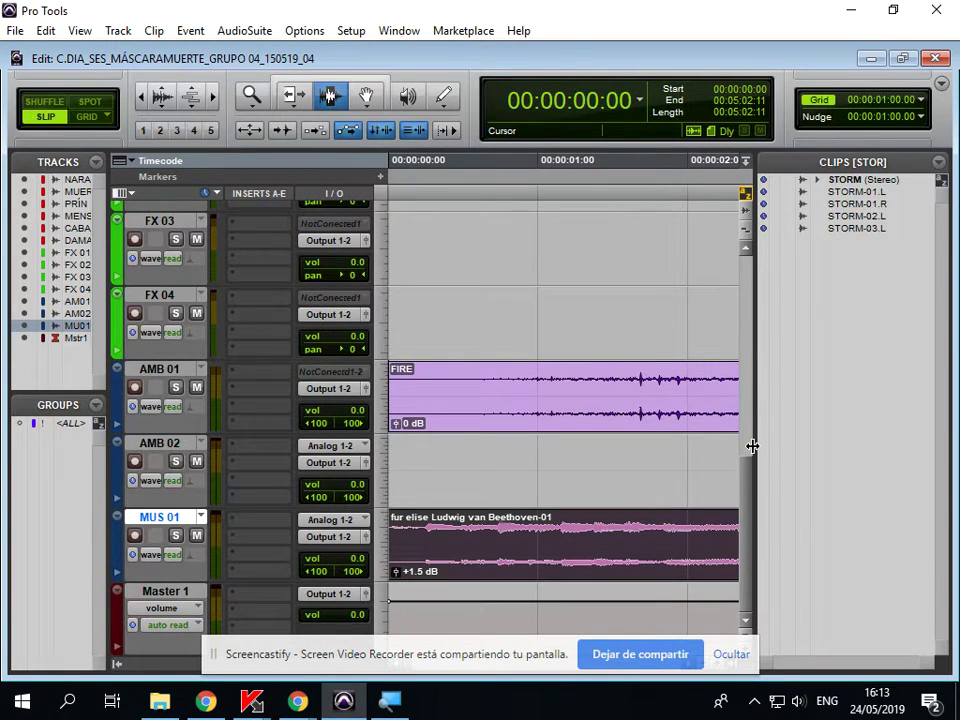
# - Play the opening narration on the NARRADOR track at the top of the session
pyautogui.moveTo(745, 472); pyautogui.dragTo(750, 621)
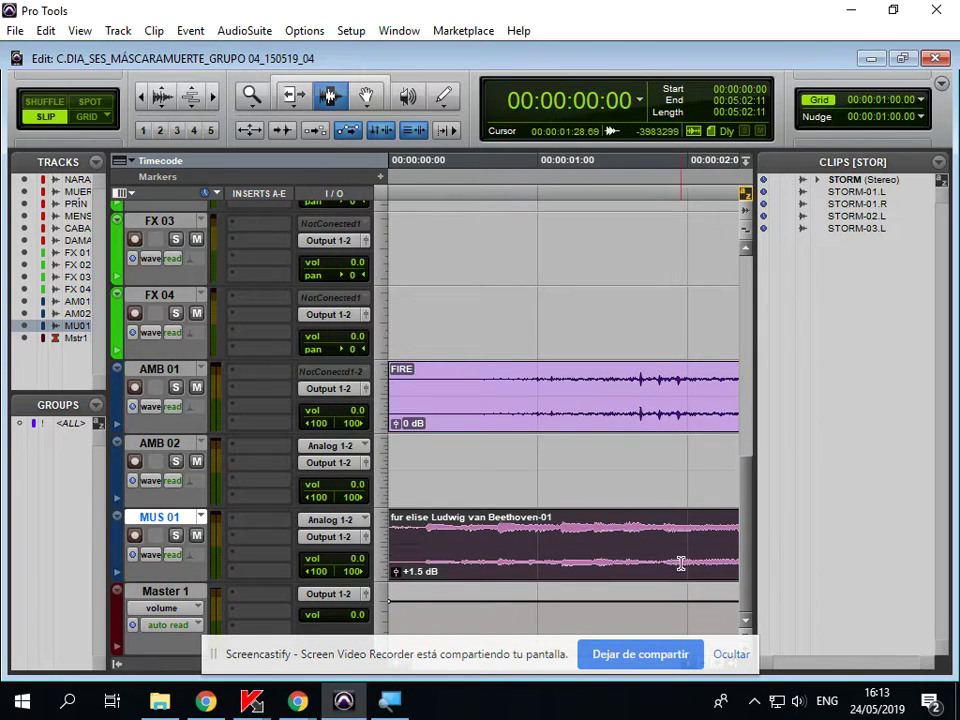
pyautogui.scroll(10, 680, 563)
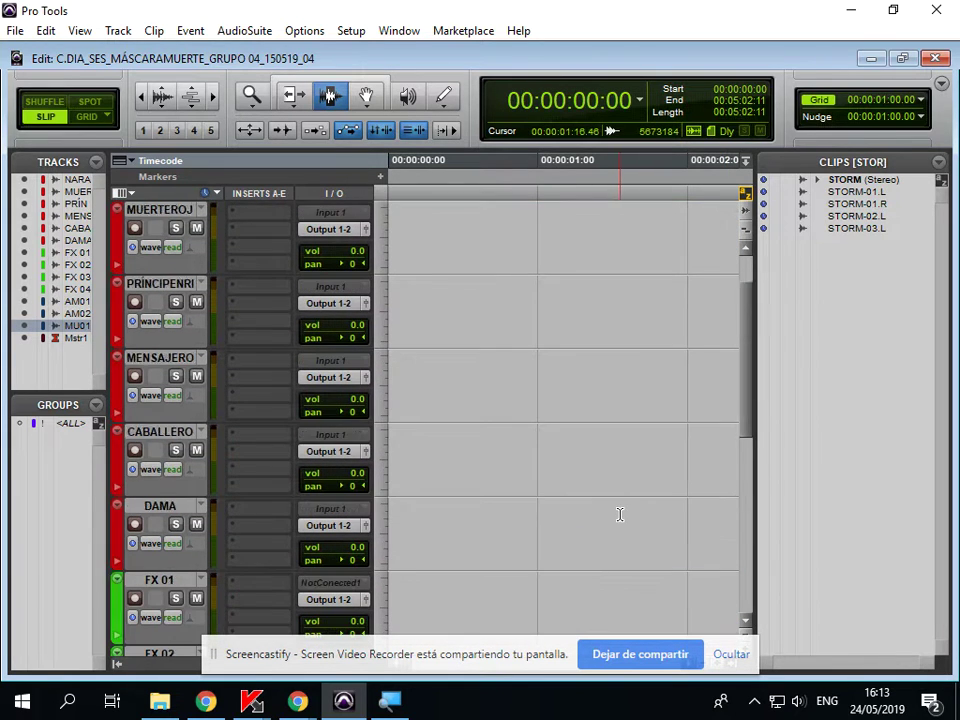
pyautogui.click(454, 342)
pyautogui.press('space')
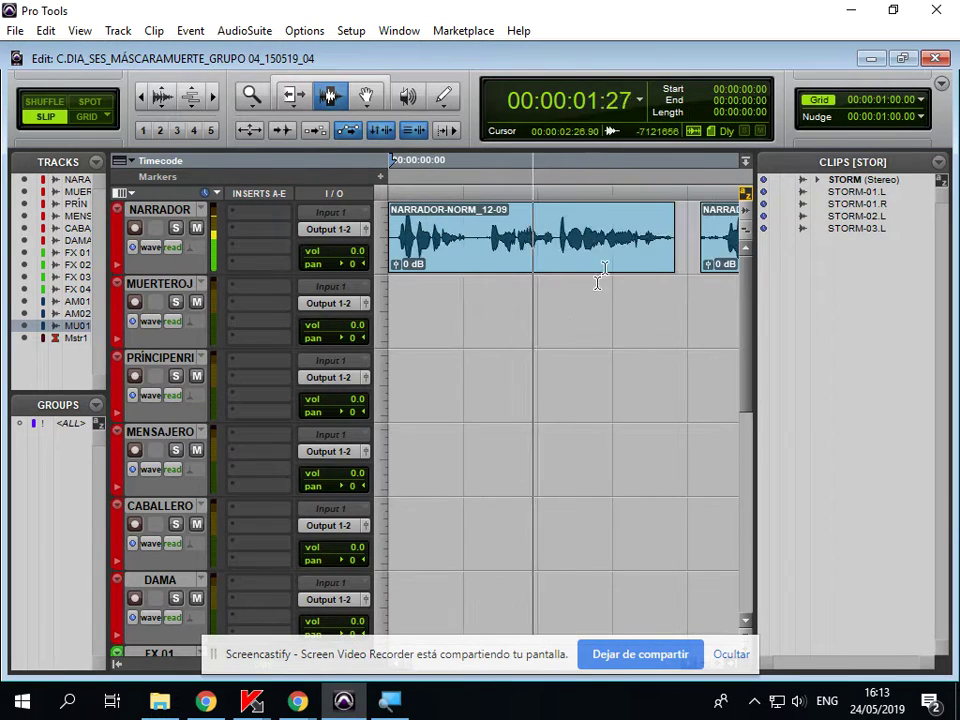
pyautogui.scroll(-3, 603, 300)
pyautogui.scroll(3, 602, 334)
pyautogui.press('space')
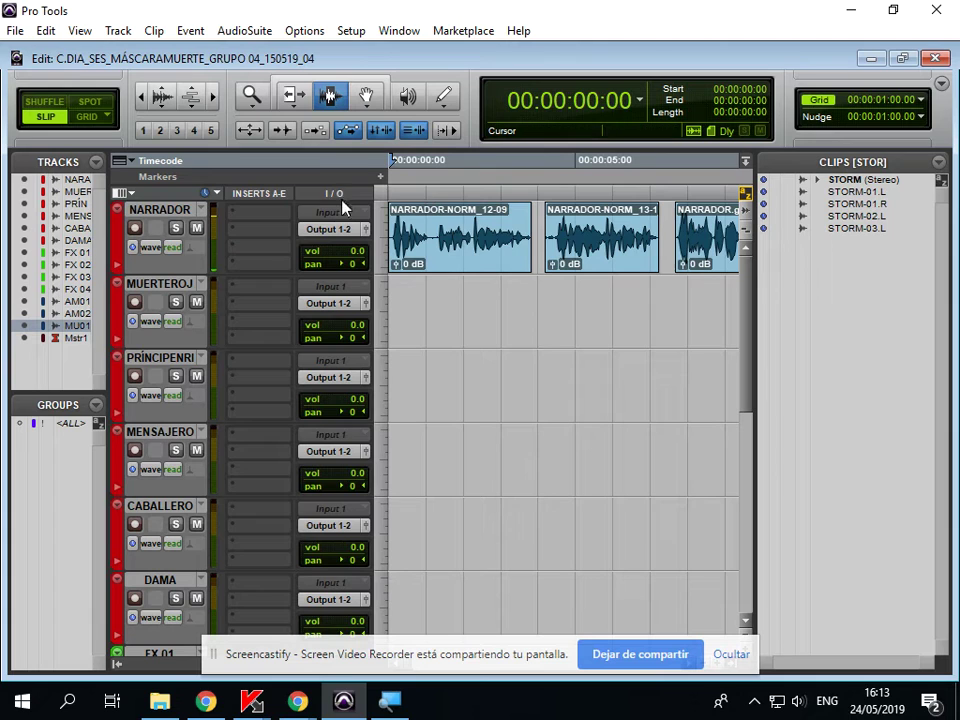
# - Enlarge the NARRADOR track's height and insert an EQ3 7-Band (mono) in its first insert slot
pyautogui.moveTo(190, 272); pyautogui.dragTo(190, 362)
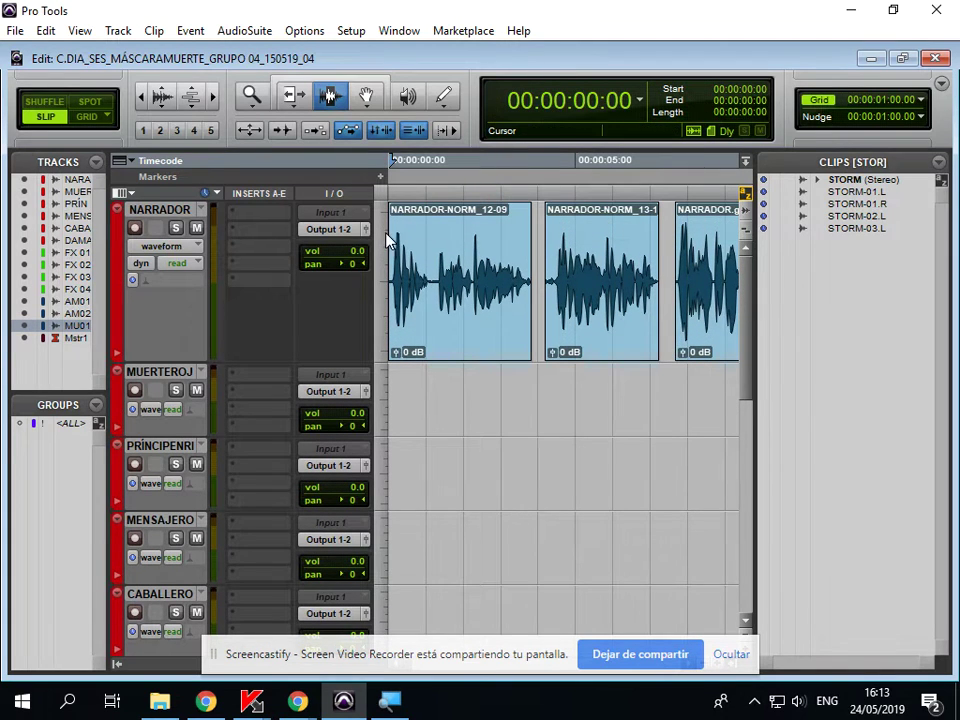
pyautogui.click(258, 212)
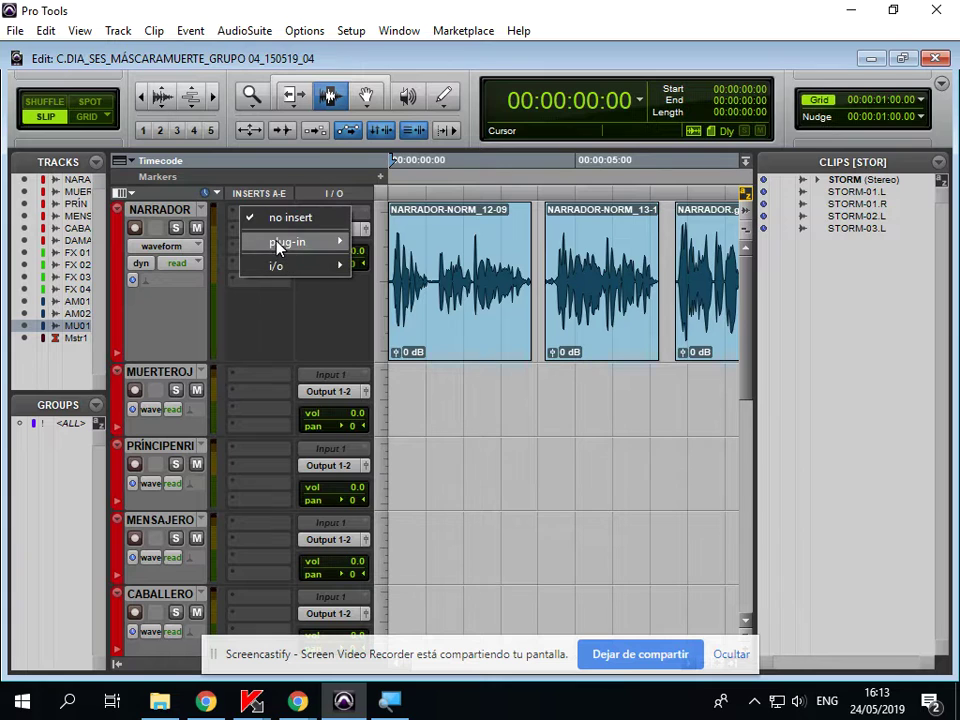
pyautogui.moveTo(278, 244)
pyautogui.moveTo(409, 249)
pyautogui.click(553, 124)
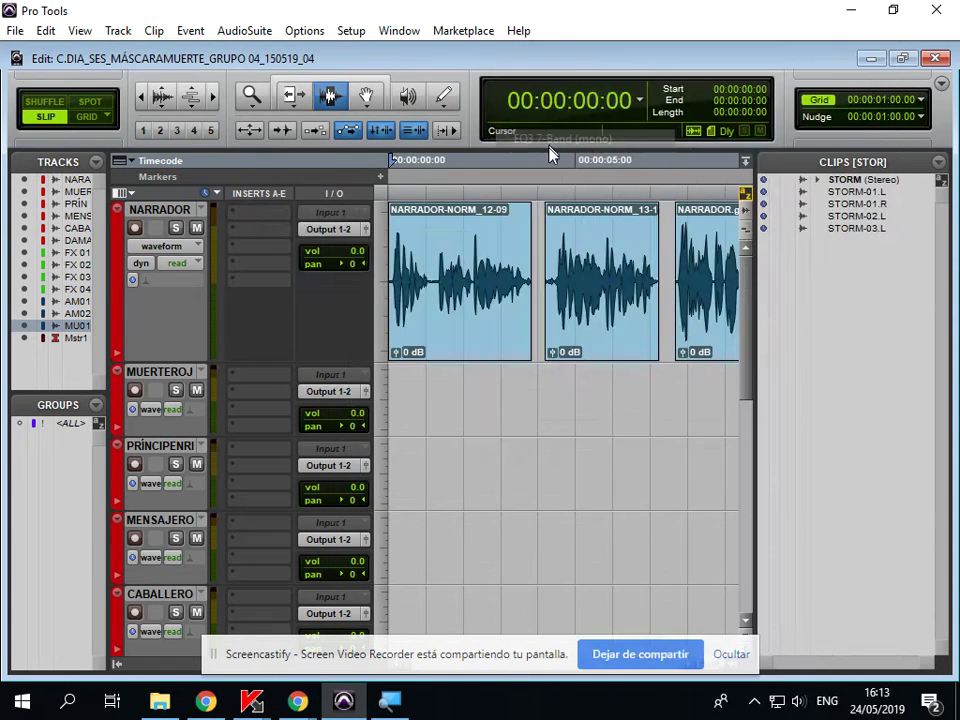
pyautogui.click(640, 26)
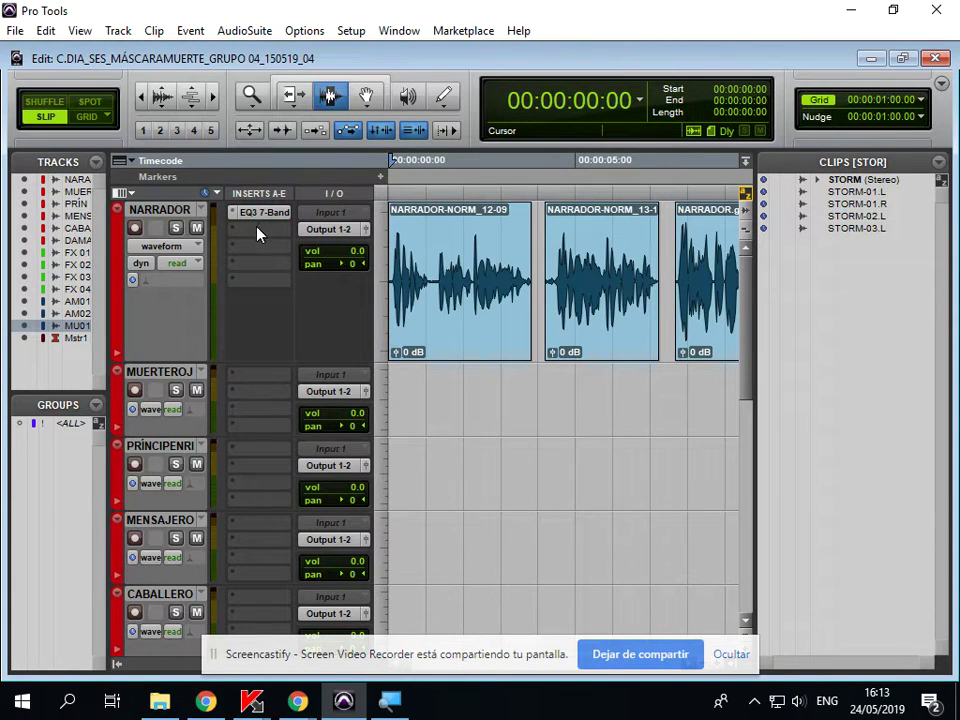
# - Insert a Dyn3 Compressor/Limiter (mono) in NARRADOR's second insert slot and close its window
pyautogui.click(258, 230)
pyautogui.moveTo(310, 258)
pyautogui.moveTo(410, 276)
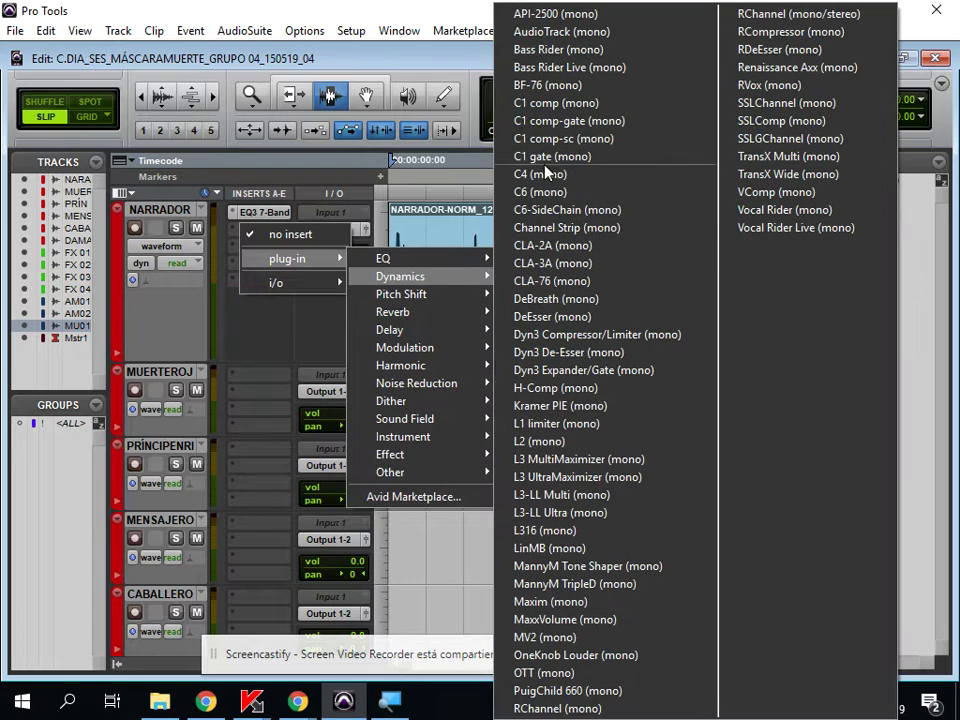
pyautogui.click(570, 334)
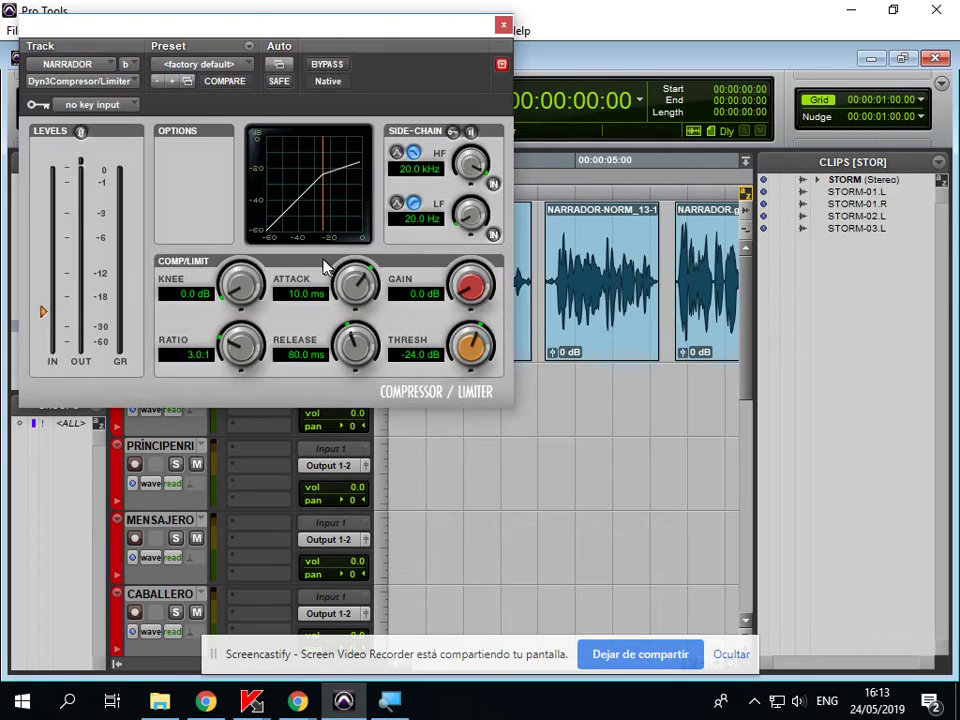
pyautogui.click(503, 24)
# - Insert a Maxim (mono) limiter in NARRADOR's fifth insert slot and close its window
pyautogui.click(274, 283)
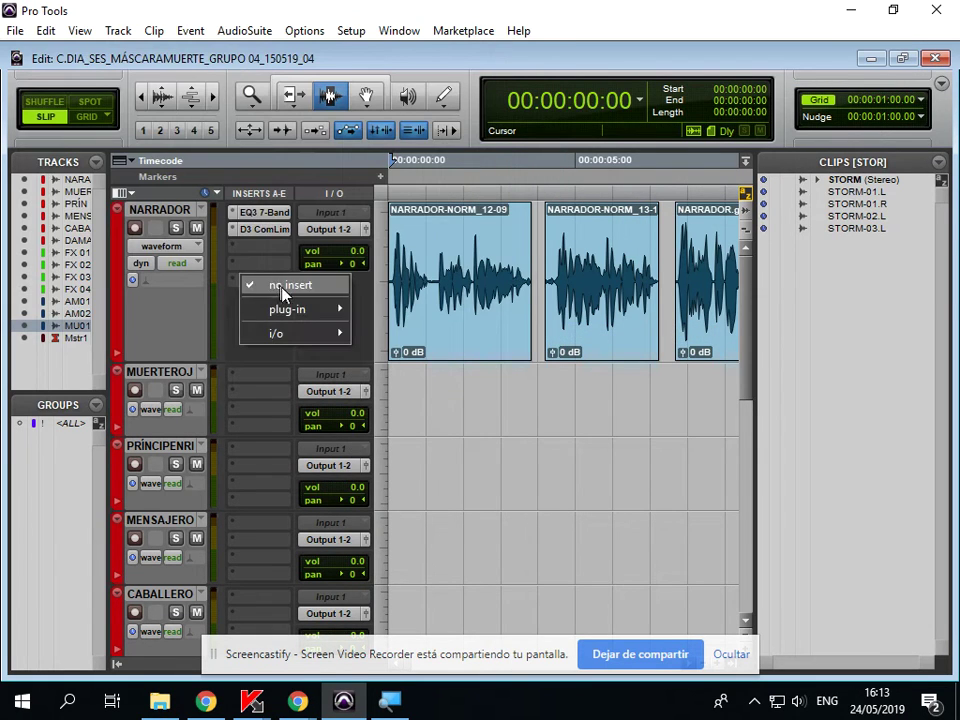
pyautogui.moveTo(283, 313)
pyautogui.moveTo(403, 327)
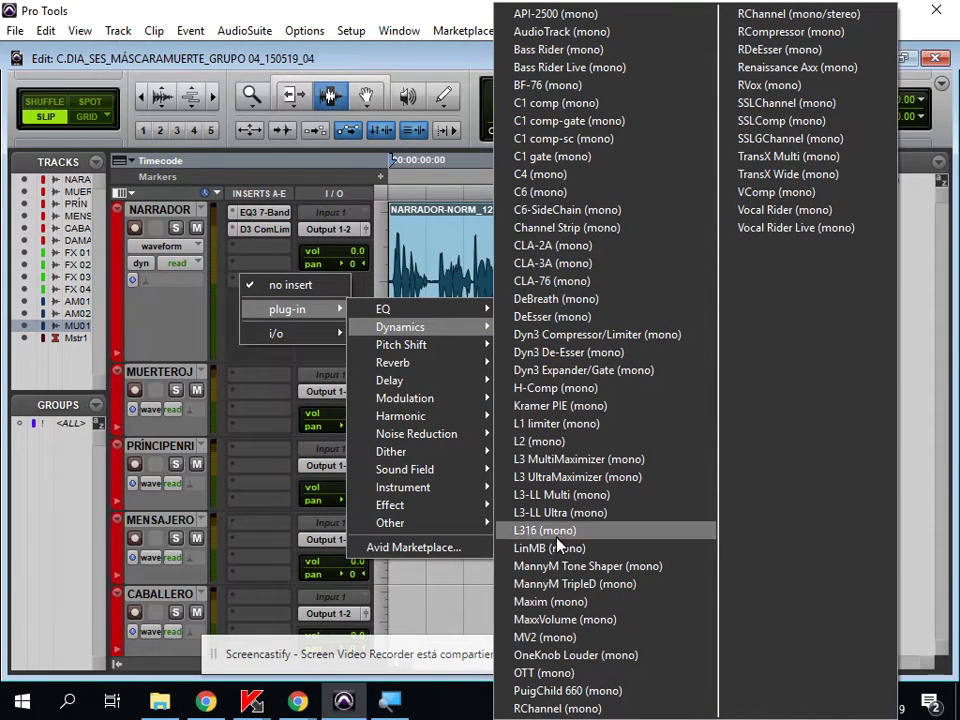
pyautogui.click(540, 603)
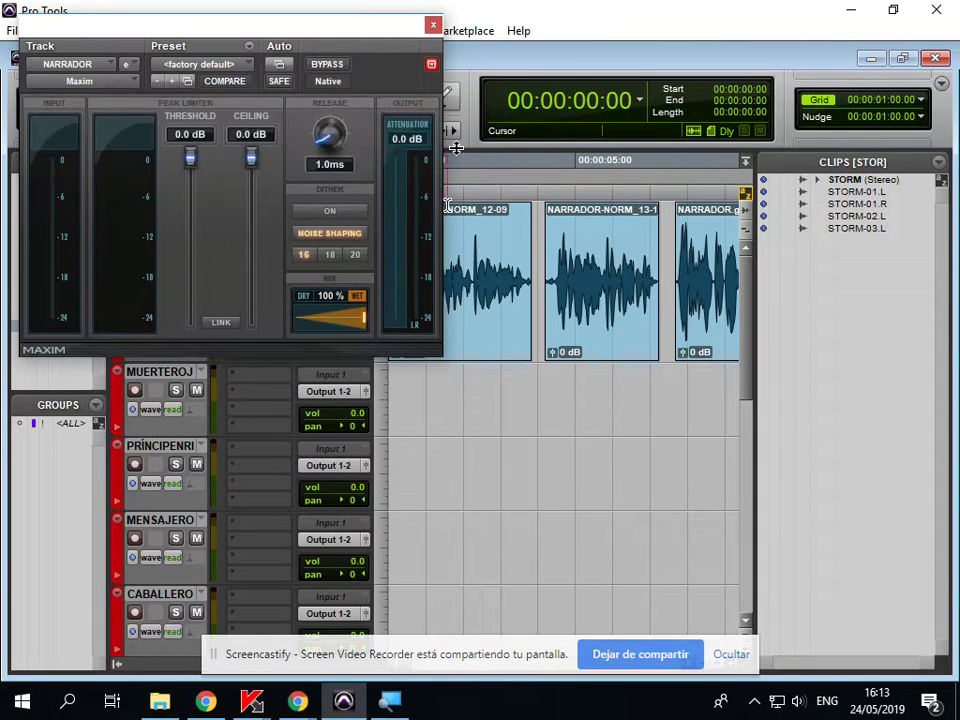
pyautogui.click(432, 22)
# - Solo NARRADOR, play it from the session start and check the compressor's levels
pyautogui.click(175, 228)
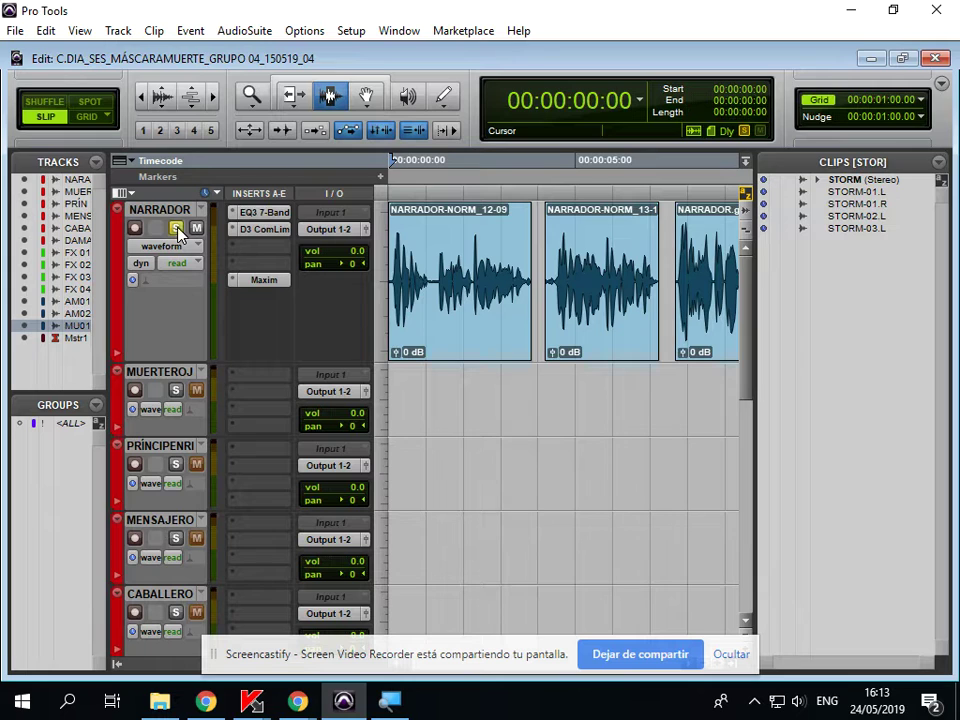
pyautogui.click(451, 300)
pyautogui.press('Return')
pyautogui.press('space')
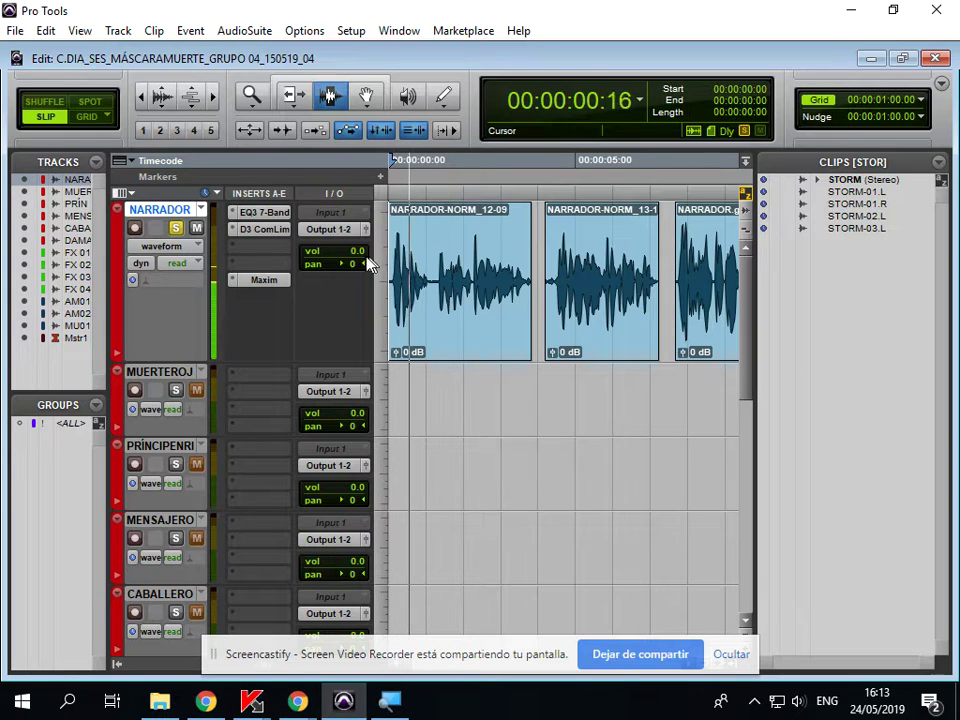
pyautogui.click(265, 231)
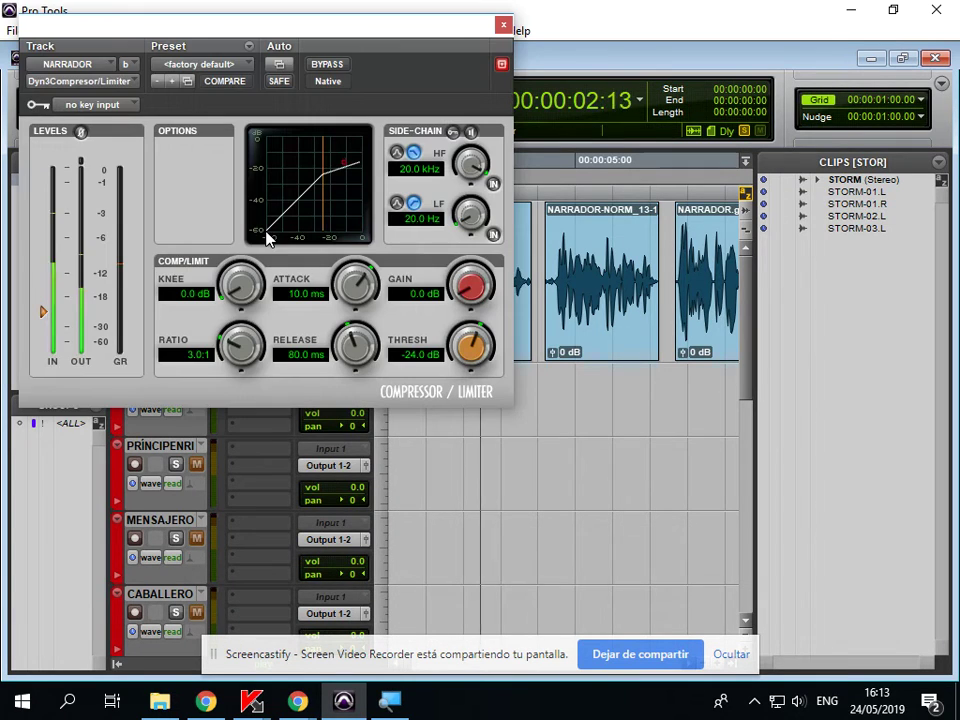
pyautogui.click(503, 24)
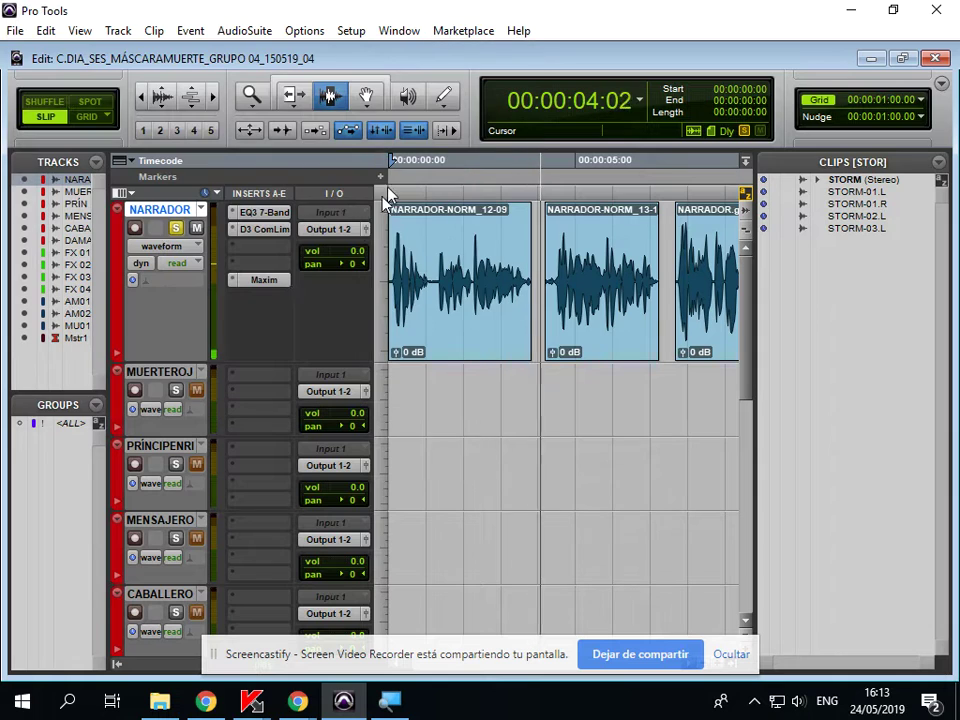
# - Set NARRADOR's Maxim ceiling to -3 dB and lower its threshold during playback, closing the plug-in and stopping playback when done
pyautogui.click(265, 281)
pyautogui.click(249, 135)
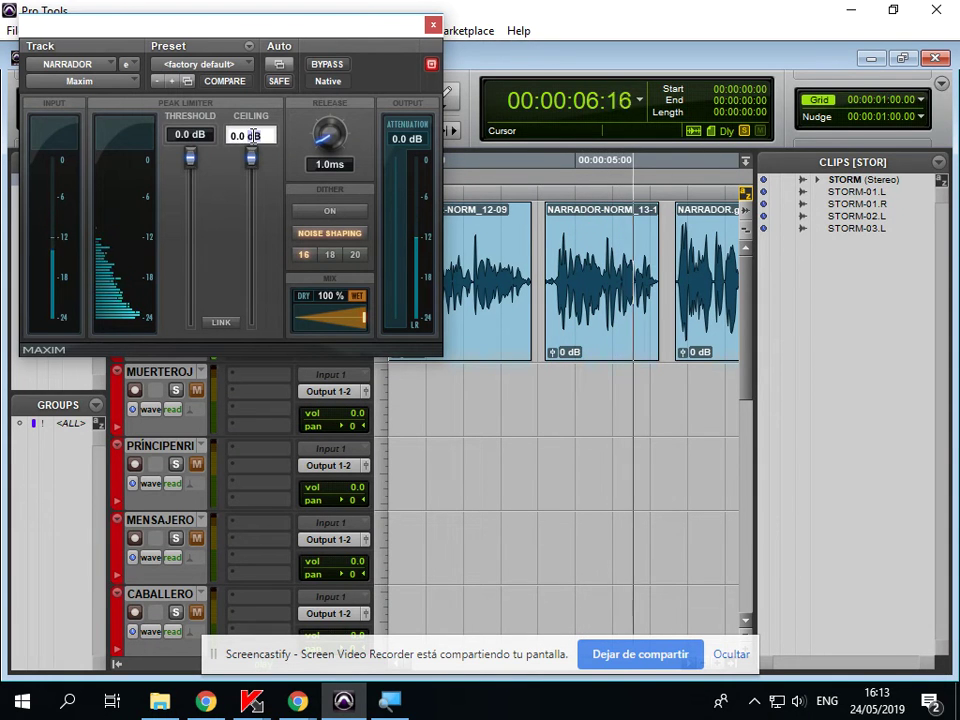
pyautogui.write('-3')
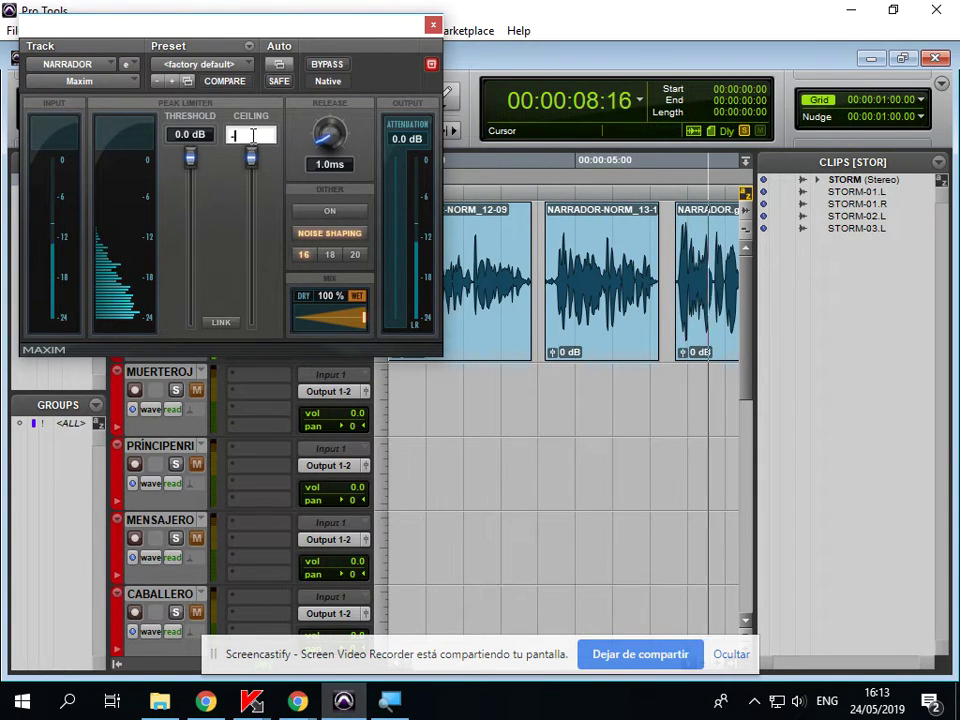
pyautogui.press('Return')
pyautogui.moveTo(199, 158); pyautogui.dragTo(195, 178)
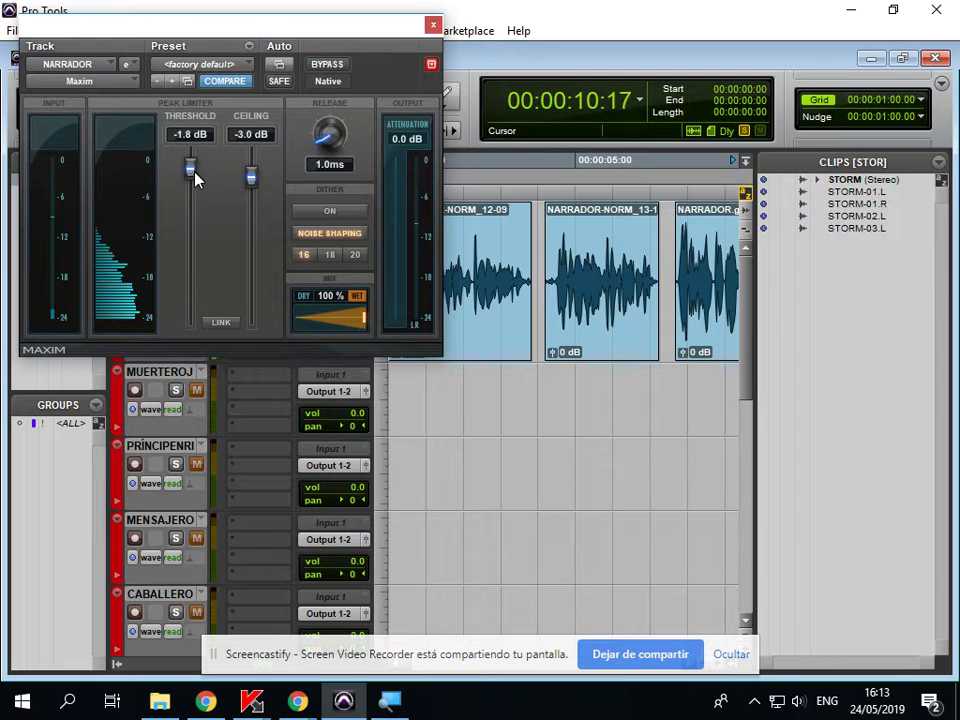
pyautogui.moveTo(197, 226)
pyautogui.mouseDown()
pyautogui.moveTo(206, 240)
pyautogui.moveTo(203, 229)
pyautogui.mouseUp()
pyautogui.click(433, 24)
pyautogui.press('space')
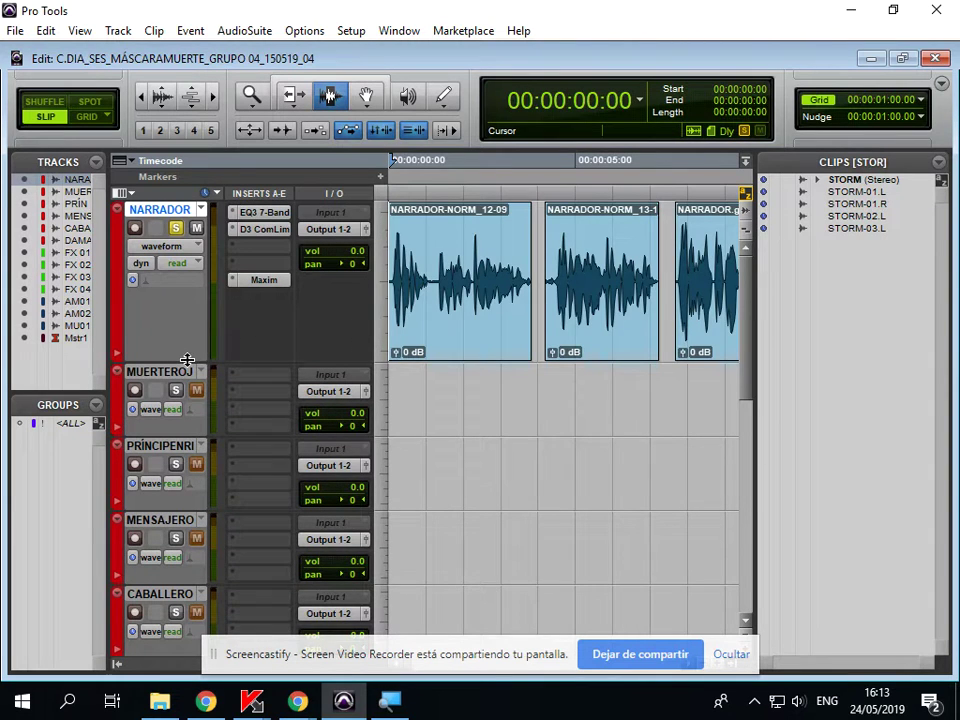
# - Reduce the NARRADOR track's height so it just fits its five insert slots
pyautogui.moveTo(187, 359); pyautogui.dragTo(191, 287)
pyautogui.hotkey('ctrl', 'j')
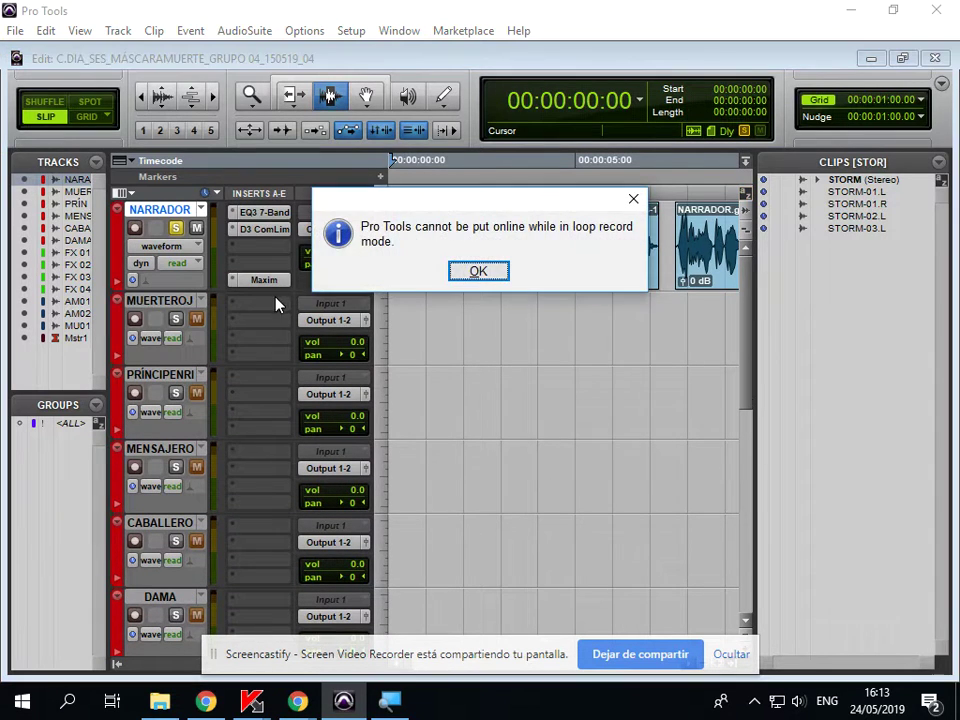
pyautogui.click(480, 271)
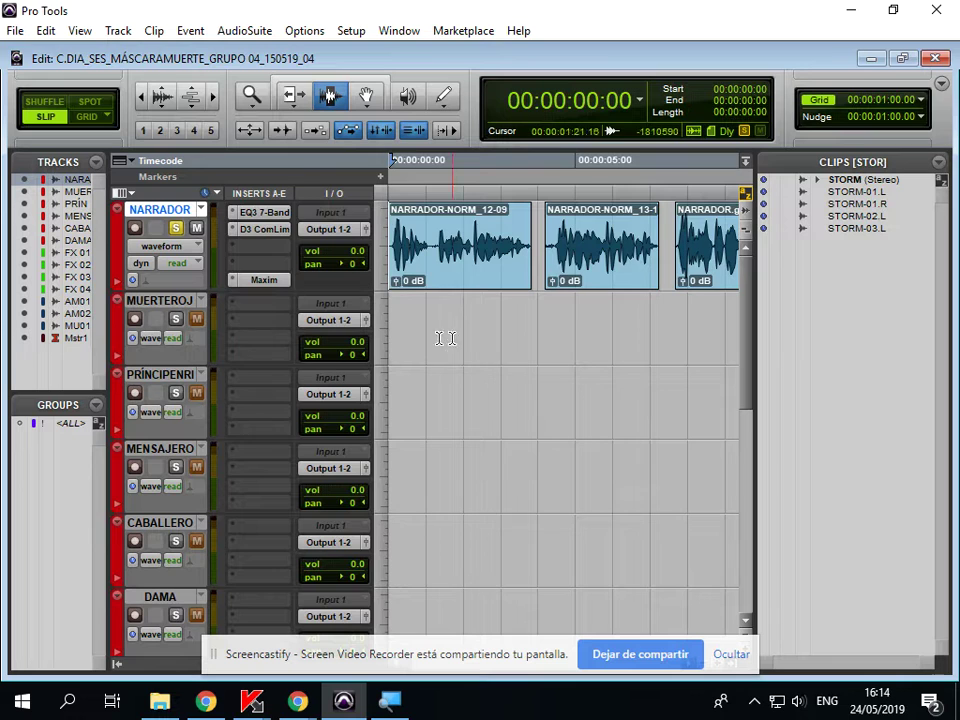
# - Look through the session's voice and effects tracks and the spacing of the NARRADOR clips
pyautogui.moveTo(750, 317); pyautogui.dragTo(746, 351)
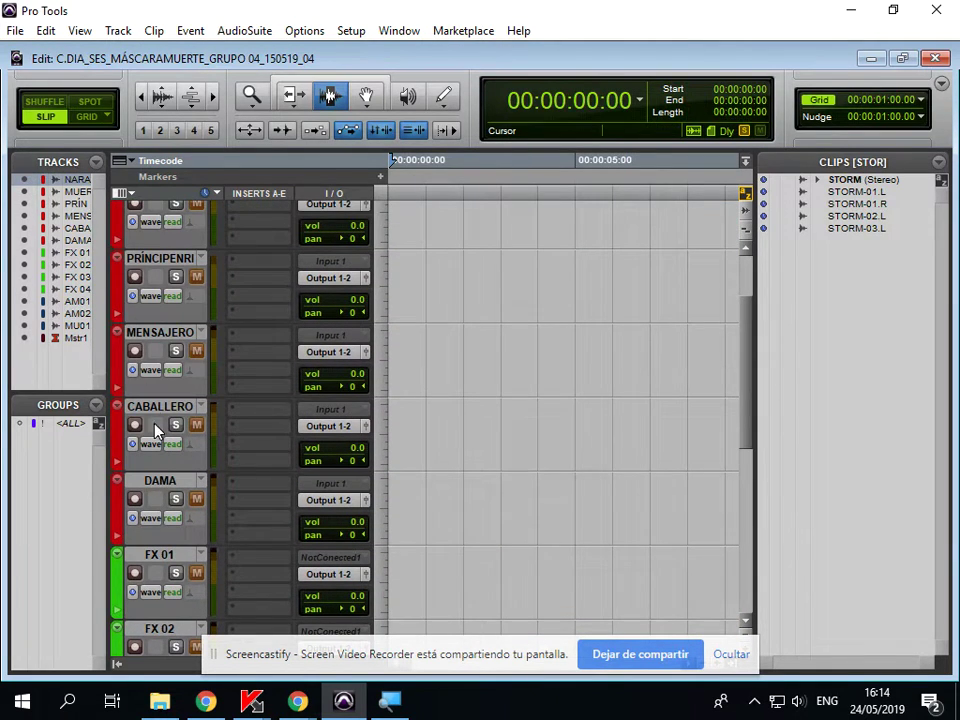
pyautogui.scroll(3, 160, 483)
pyautogui.scroll(-8, 311, 499)
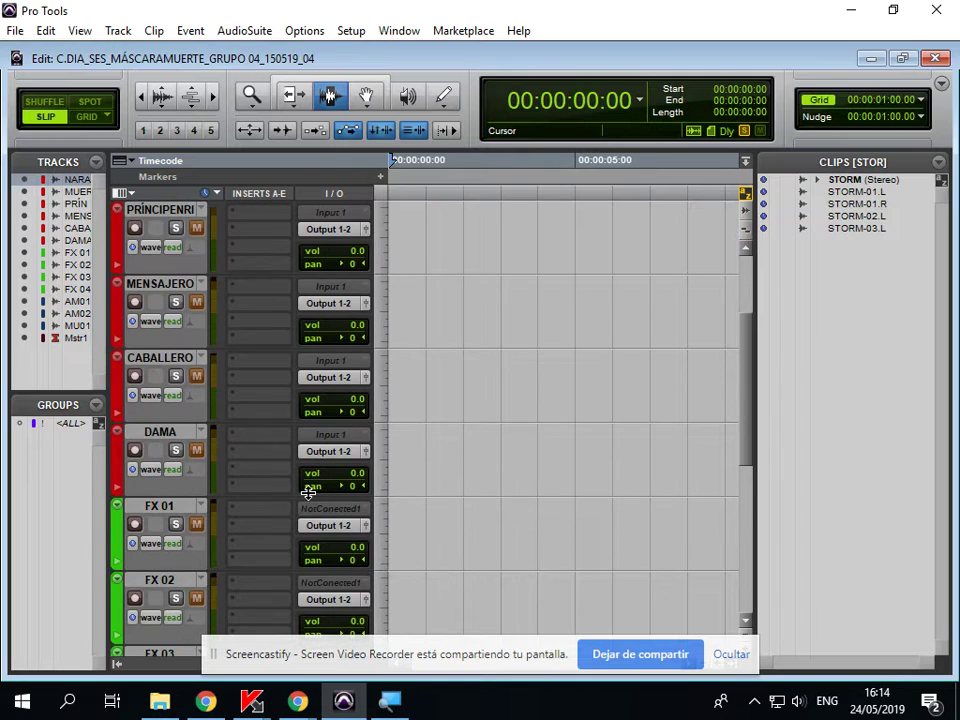
pyautogui.scroll(-6, 310, 490)
pyautogui.scroll(12, 311, 495)
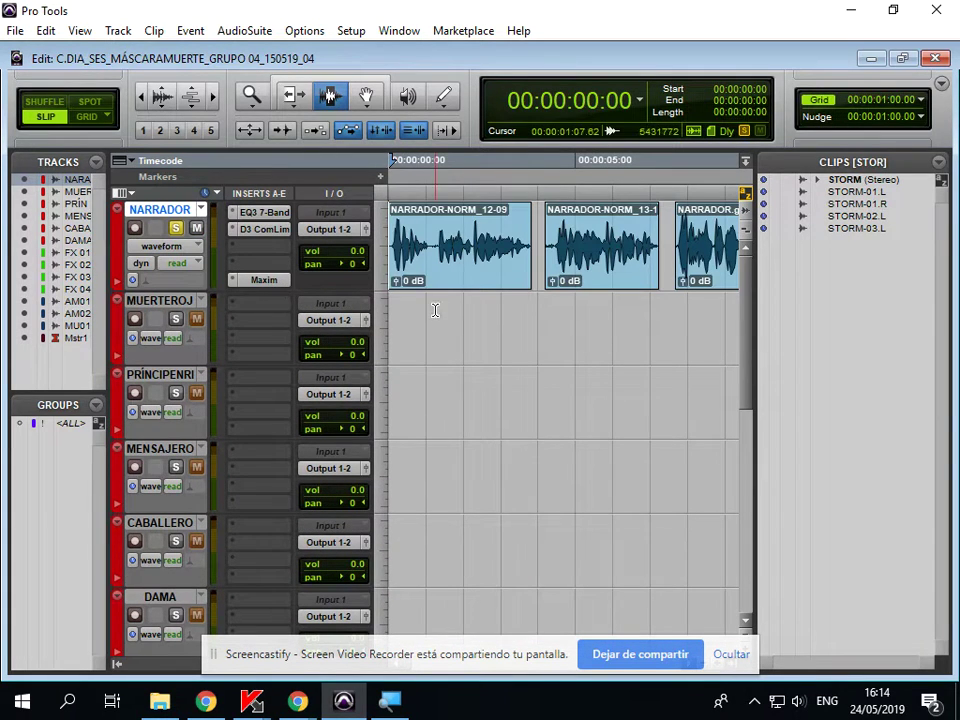
pyautogui.scroll(-5, 444, 255)
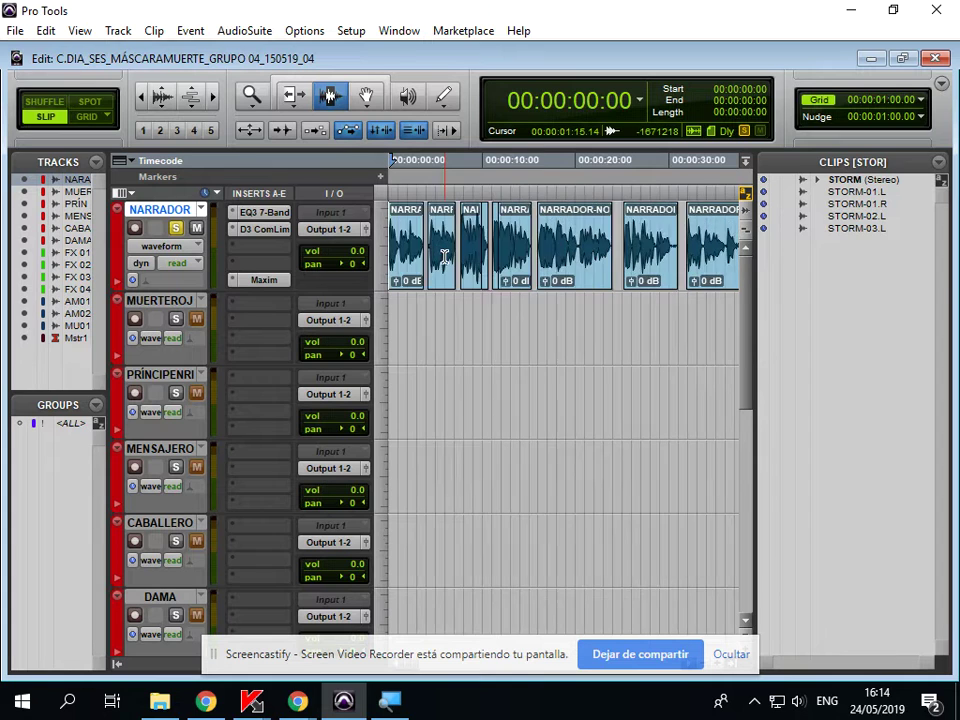
pyautogui.scroll(3, 469, 274)
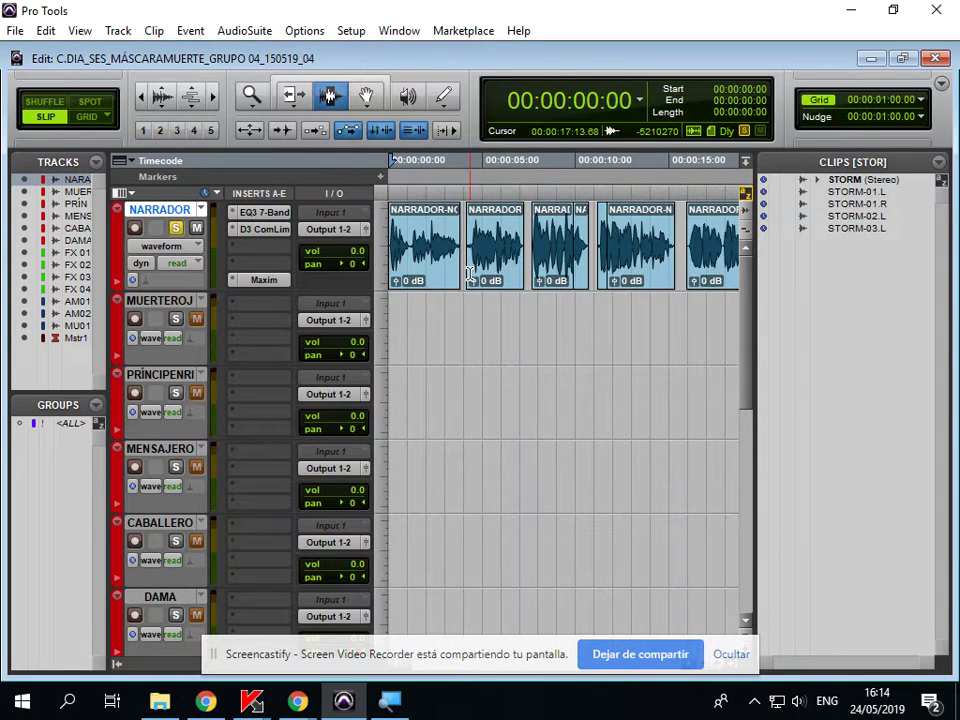
# - Shrink all tracks to a compact height with the full session length in view
pyautogui.scroll(-8, 469, 274)
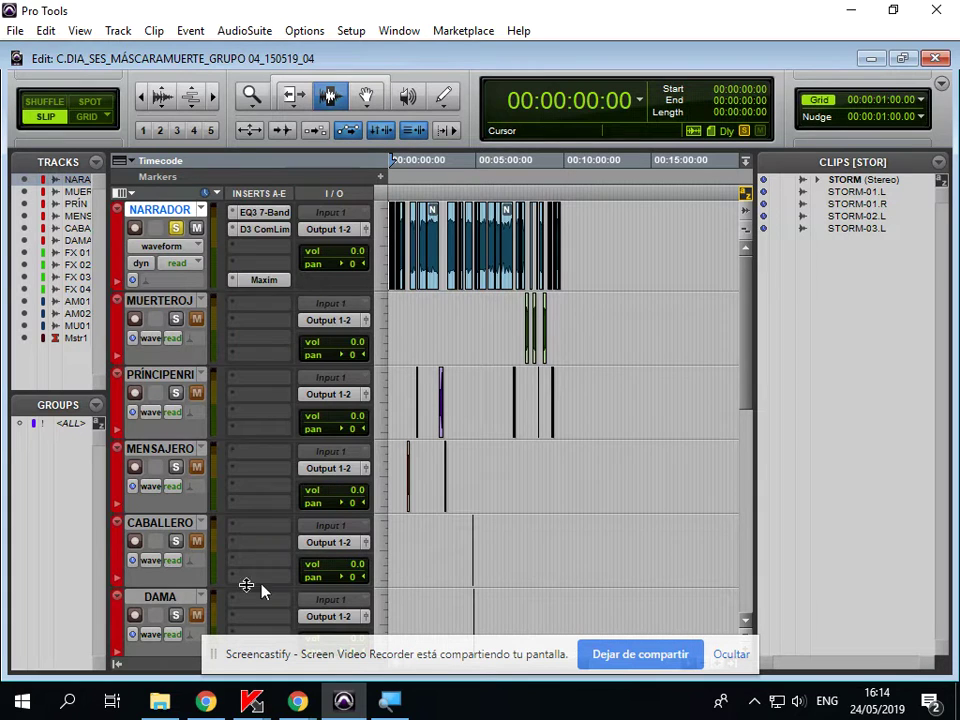
pyautogui.scroll(-4, 262, 590)
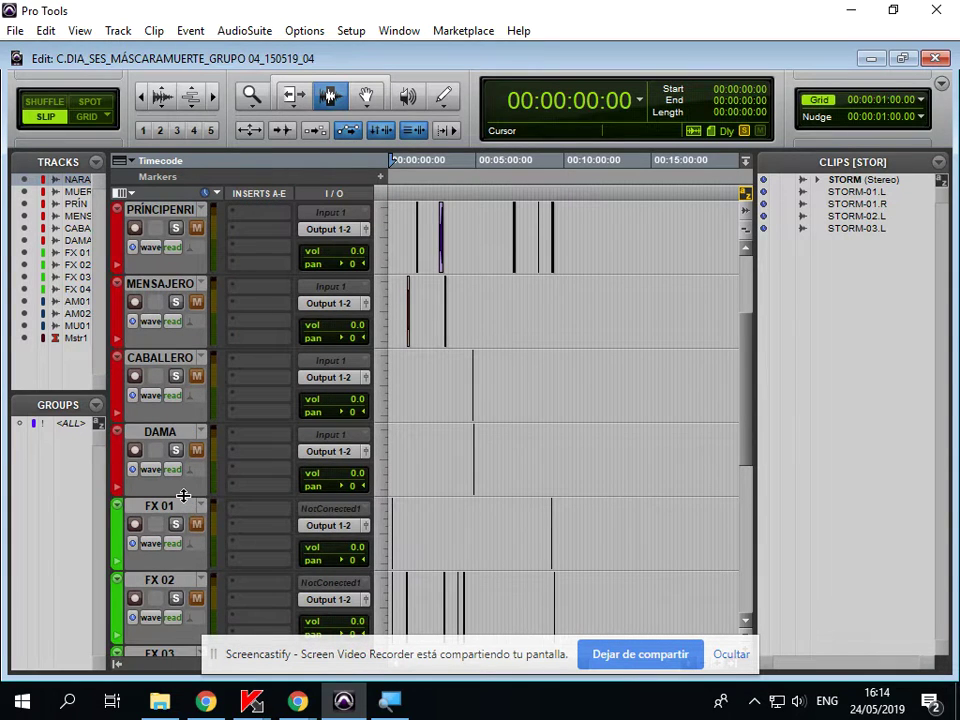
pyautogui.moveTo(184, 496); pyautogui.dragTo(192, 450)
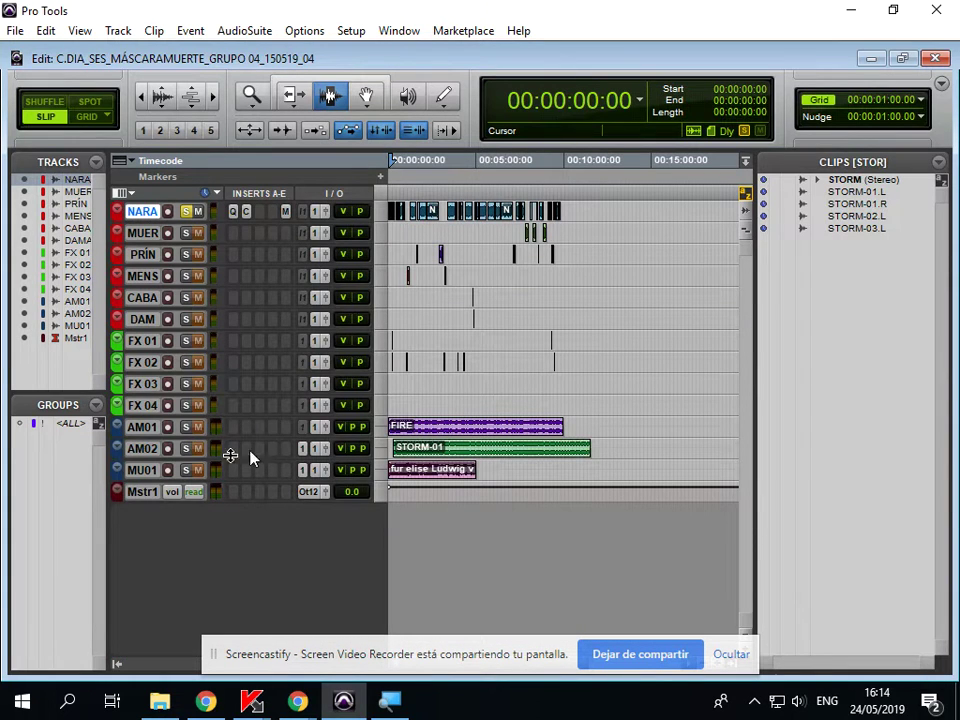
# - Select the clips from NARRADOR through FX 02 with the Grabber and move them together to start at about 00:00:22:14
pyautogui.moveTo(365, 103); pyautogui.dragTo(376, 168)
pyautogui.moveTo(602, 209); pyautogui.dragTo(375, 285)
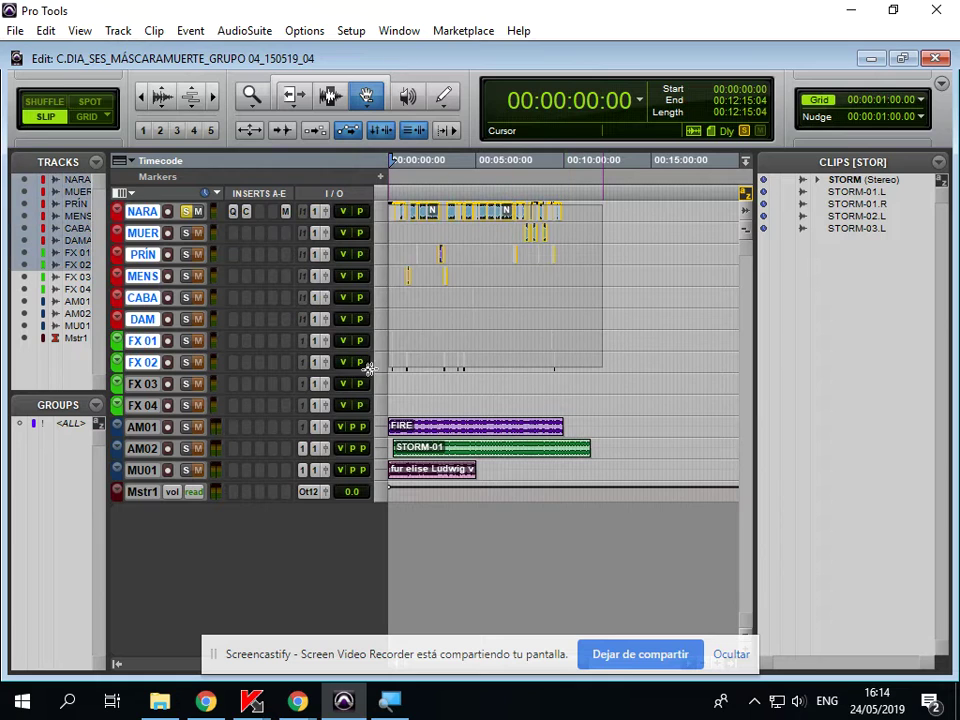
pyautogui.moveTo(434, 226); pyautogui.dragTo(440, 221)
# - Move the selected voice and FX clips earlier to about 00:00:16:07, level with the STORM-01 clip's start, and unsolo NARRADOR
pyautogui.press('t')
pyautogui.press('t')
pyautogui.press('t')
pyautogui.press('t')
pyautogui.press('t')
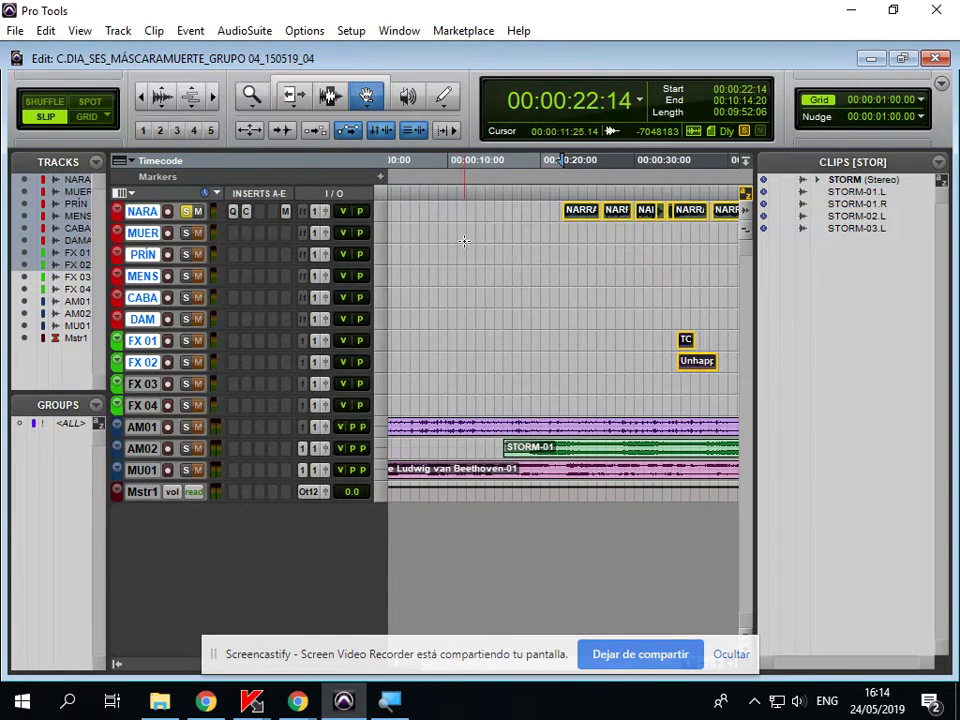
pyautogui.moveTo(581, 217); pyautogui.dragTo(522, 212)
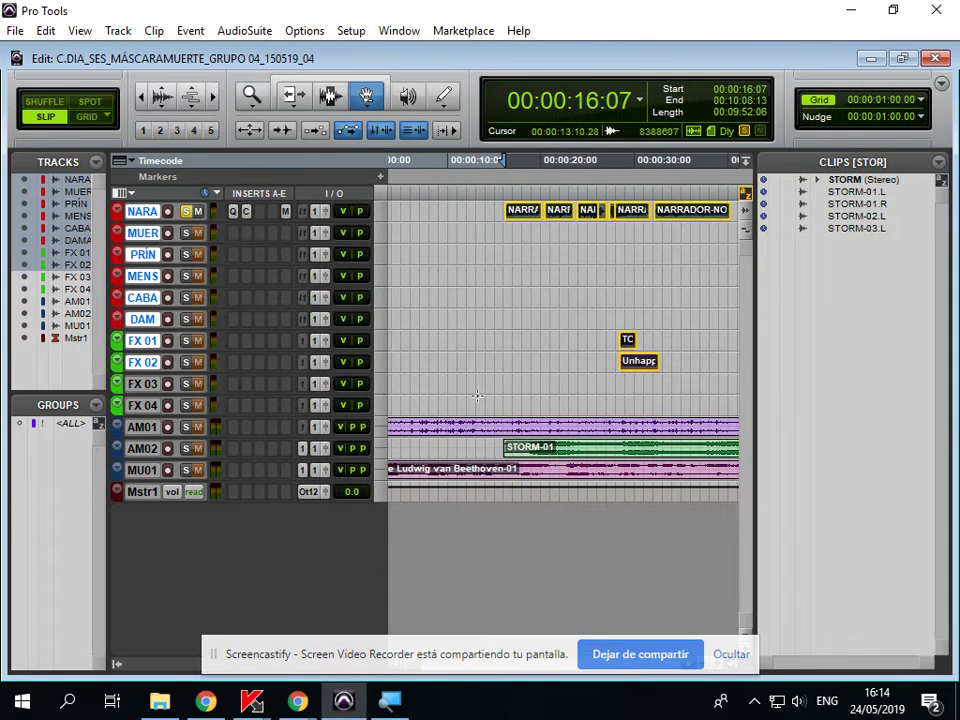
pyautogui.click(186, 212)
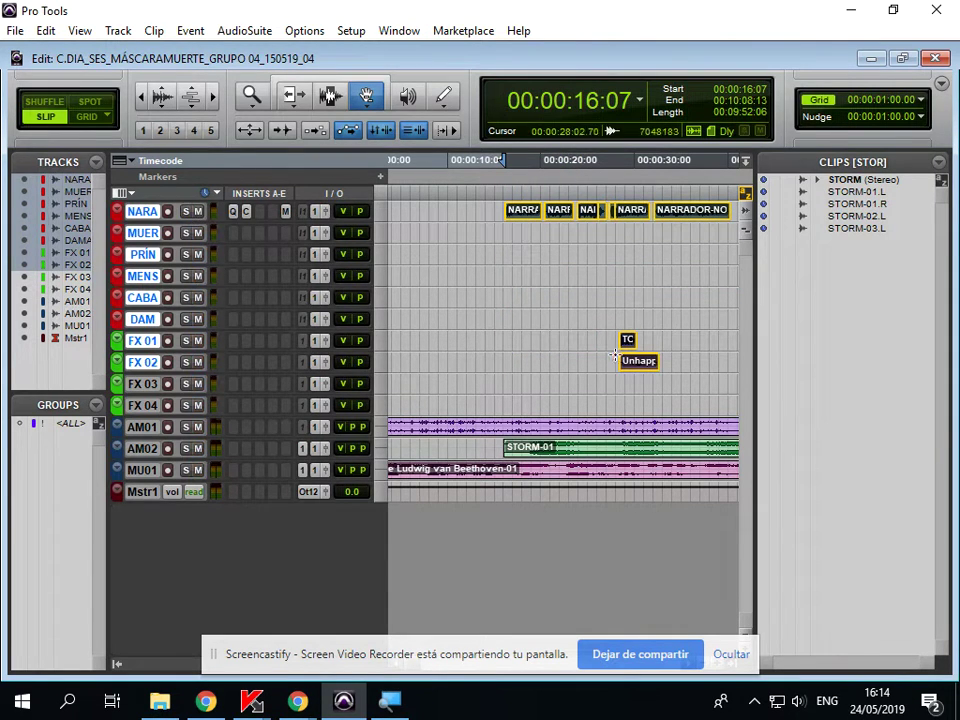
# - Enlarge the MUS 01 track, return to the session start and lower the fur elise clip's gain to -3.6 dB
pyautogui.moveTo(168, 488); pyautogui.dragTo(178, 584)
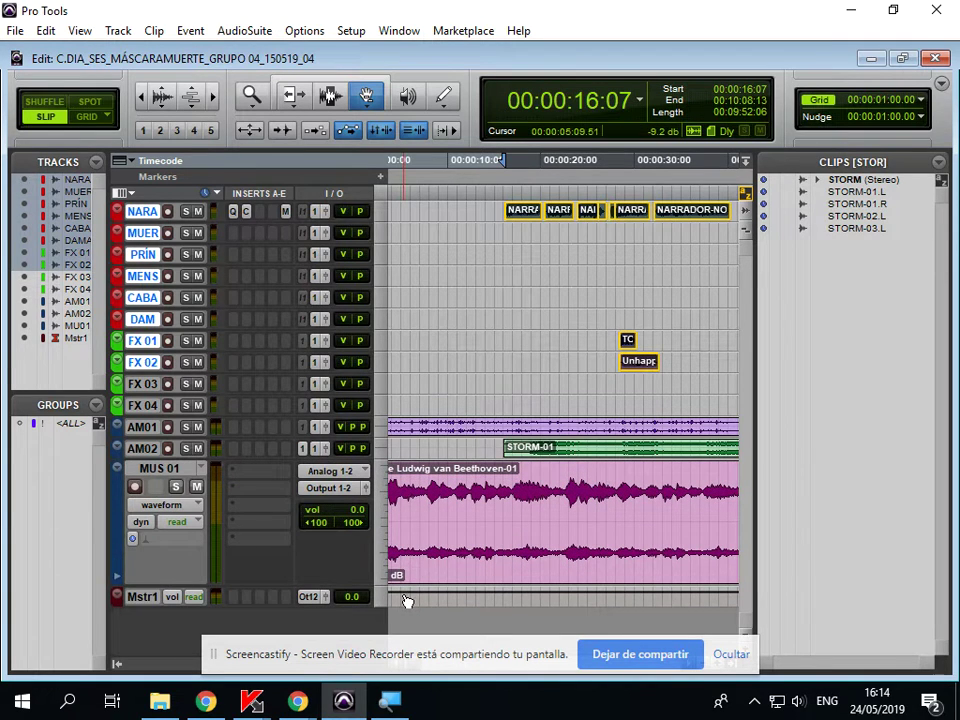
pyautogui.press('Return')
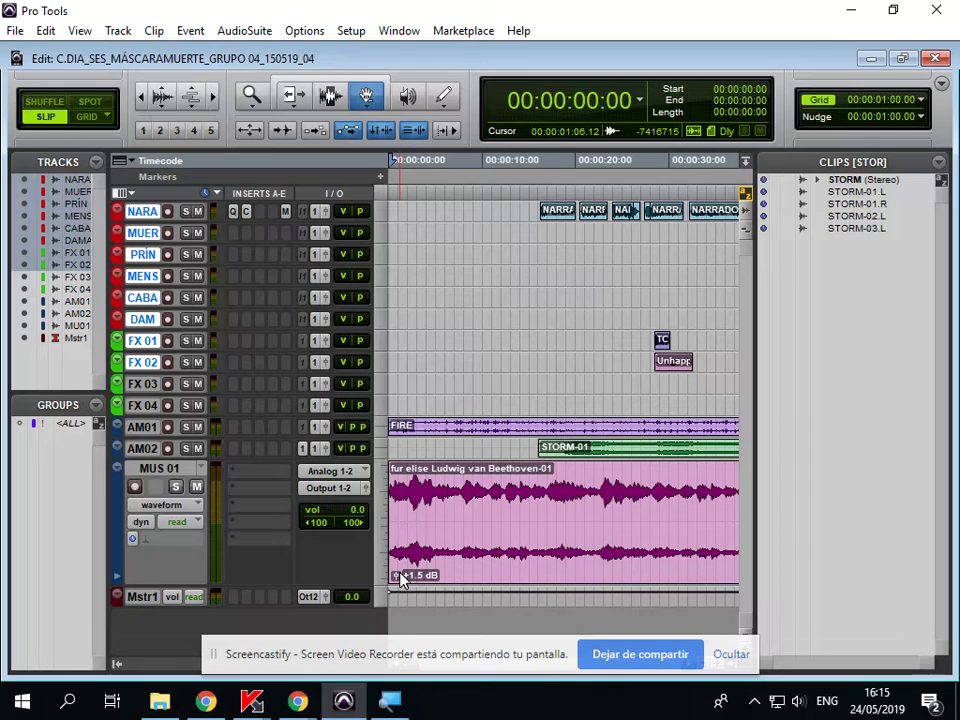
pyautogui.moveTo(395, 580); pyautogui.dragTo(395, 598)
# - Magnify the screen with Lupa around the fur elise clip's gain control and reset the clip gain to 0 dB
pyautogui.click(390, 701)
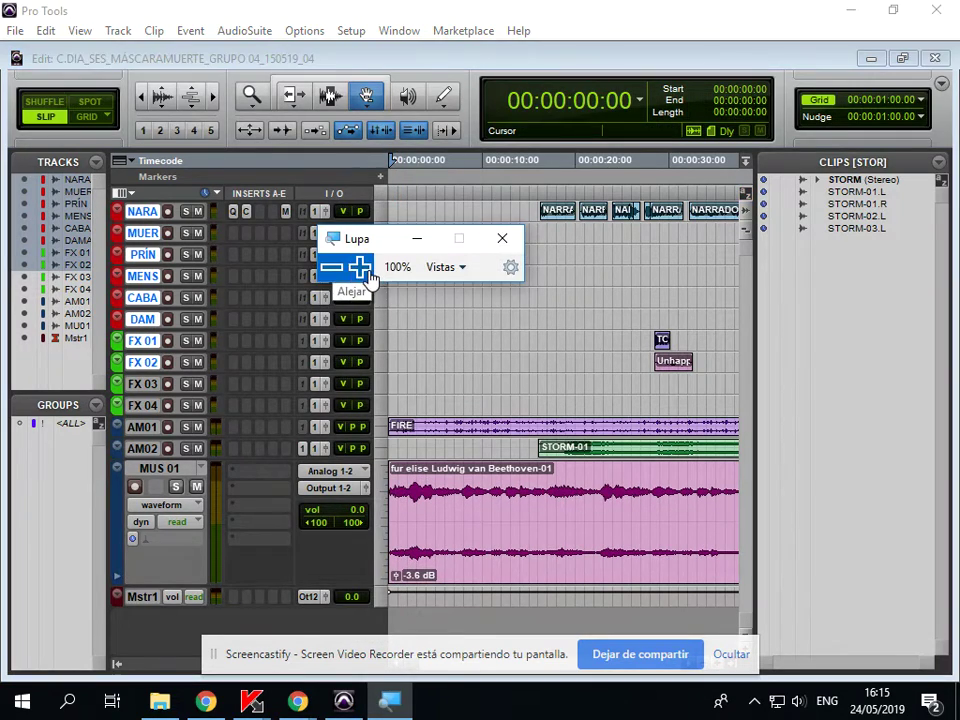
pyautogui.click(360, 267)
pyautogui.click(360, 267)
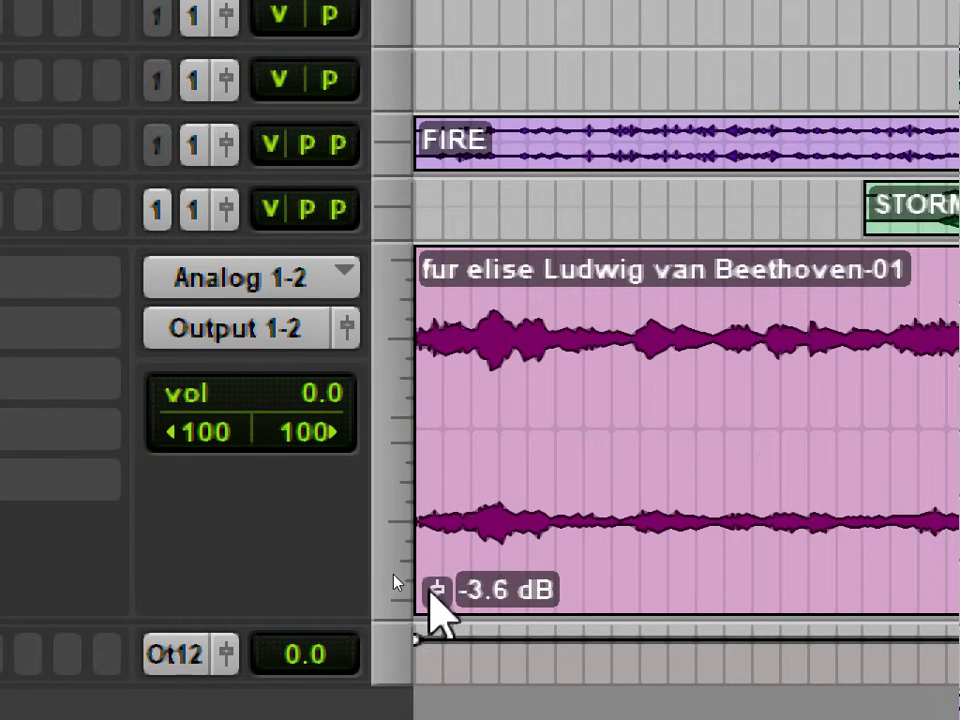
pyautogui.click(434, 591)
pyautogui.click(436, 592)
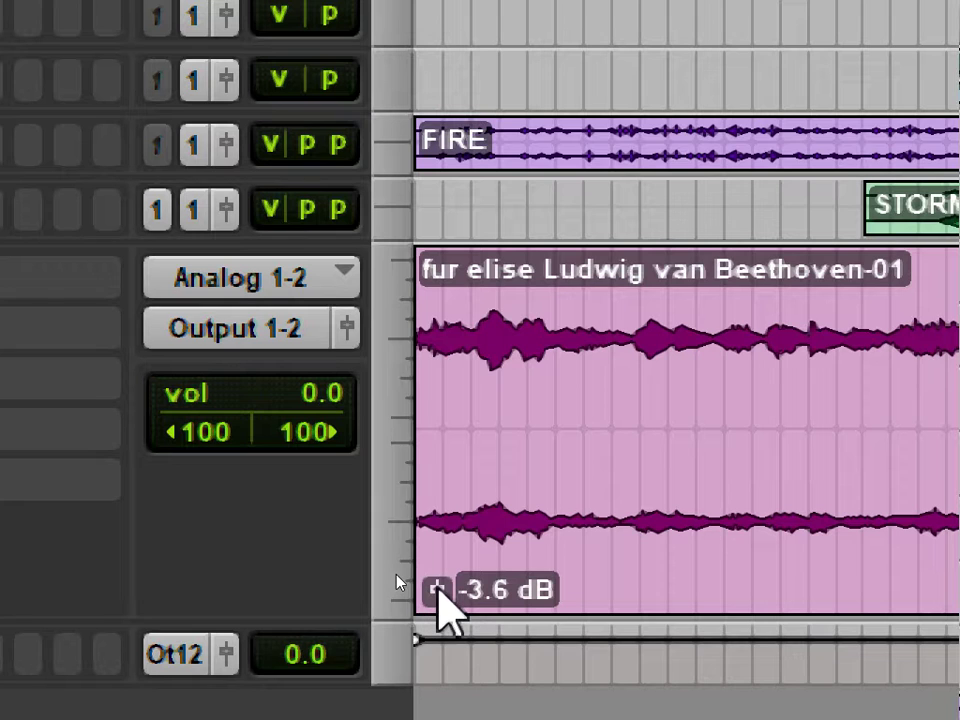
pyautogui.keyDown('alt'); pyautogui.click(436, 591); pyautogui.keyUp('alt')
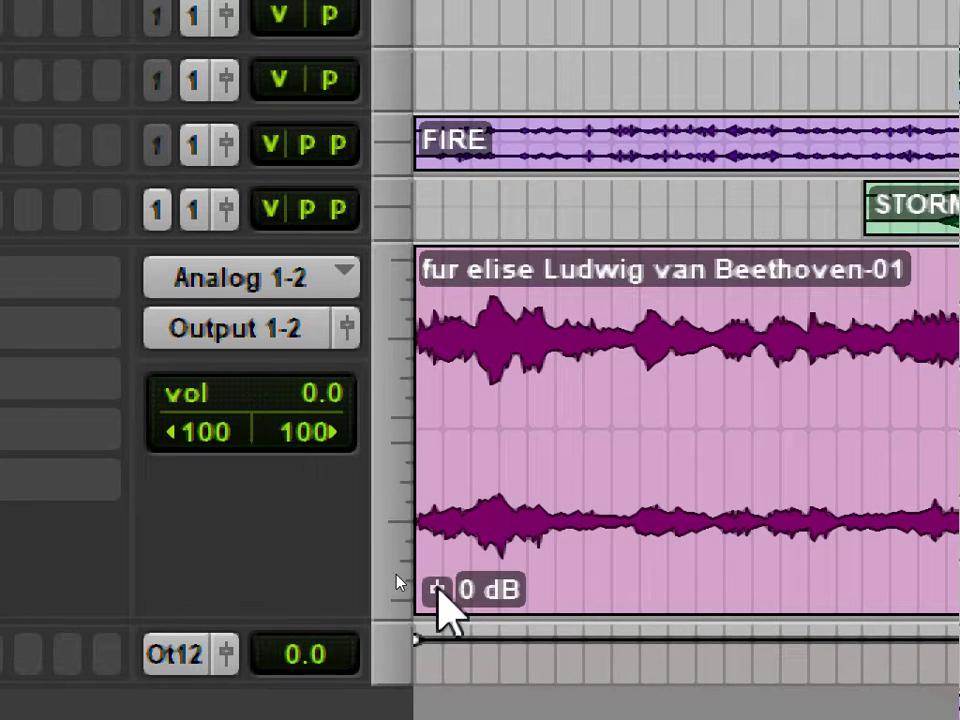
# - Solo MUS 01 and open its output fader window, with more of the timeline in view
pyautogui.scroll(-4, 437, 591)
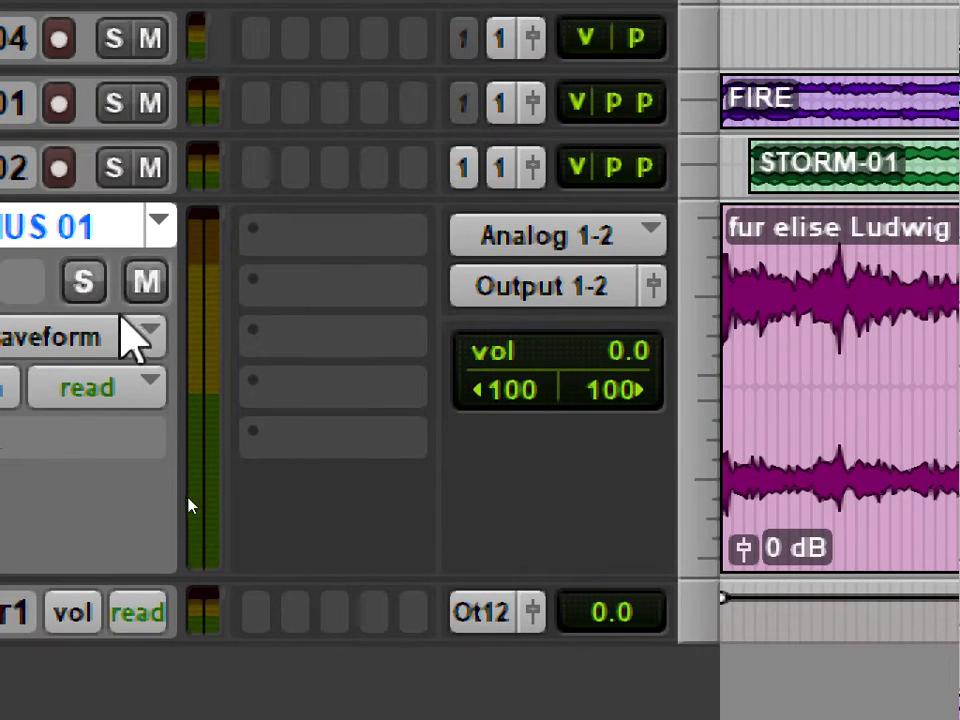
pyautogui.click(83, 281)
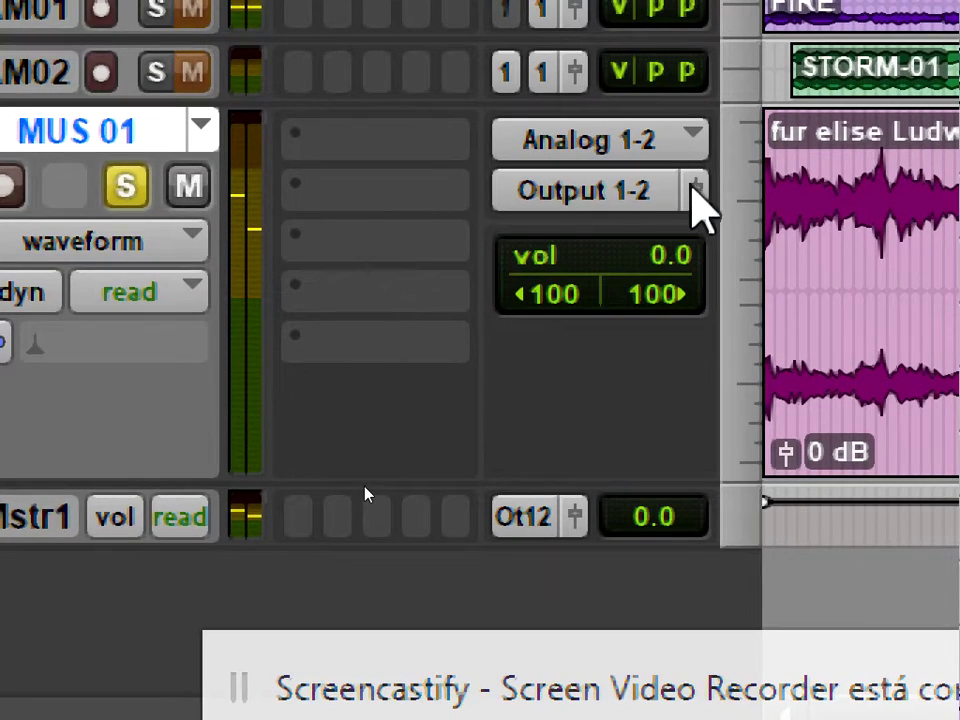
pyautogui.click(693, 188)
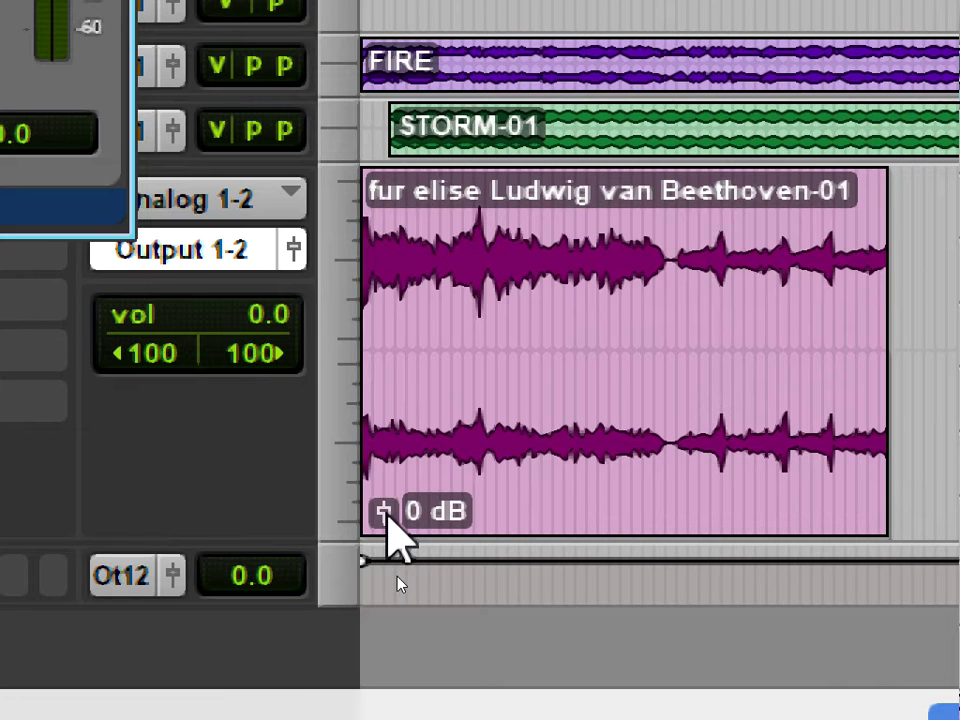
# - Raise the fur elise clip's gain to +4.0 dB, comparing the MUS 01 meter during playback, and stop playback
pyautogui.click(384, 511)
pyautogui.moveTo(387, 515); pyautogui.dragTo(387, 502)
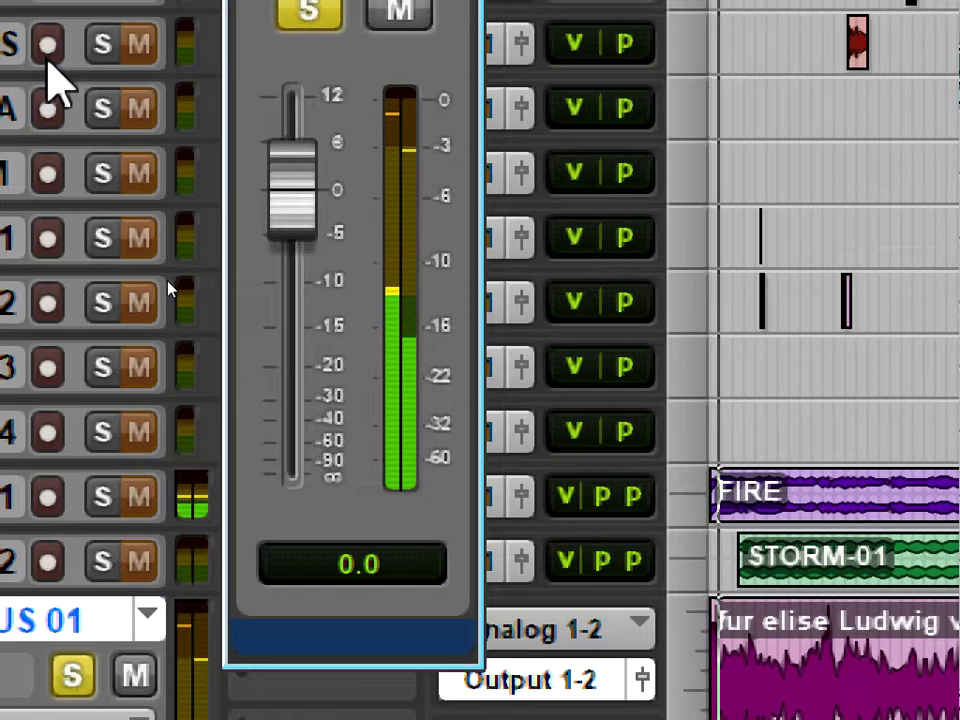
pyautogui.press('space')
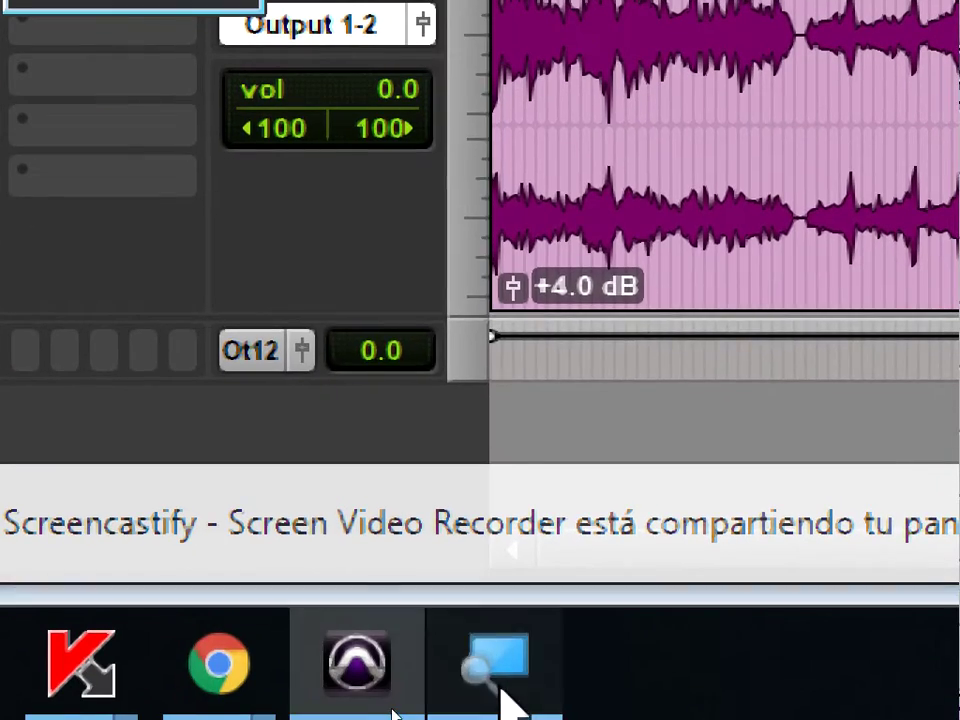
# - Return the screen magnification to 100% and move the Lupa and MUS 01 output windows out of the way
pyautogui.click(503, 705)
pyautogui.click(288, 340)
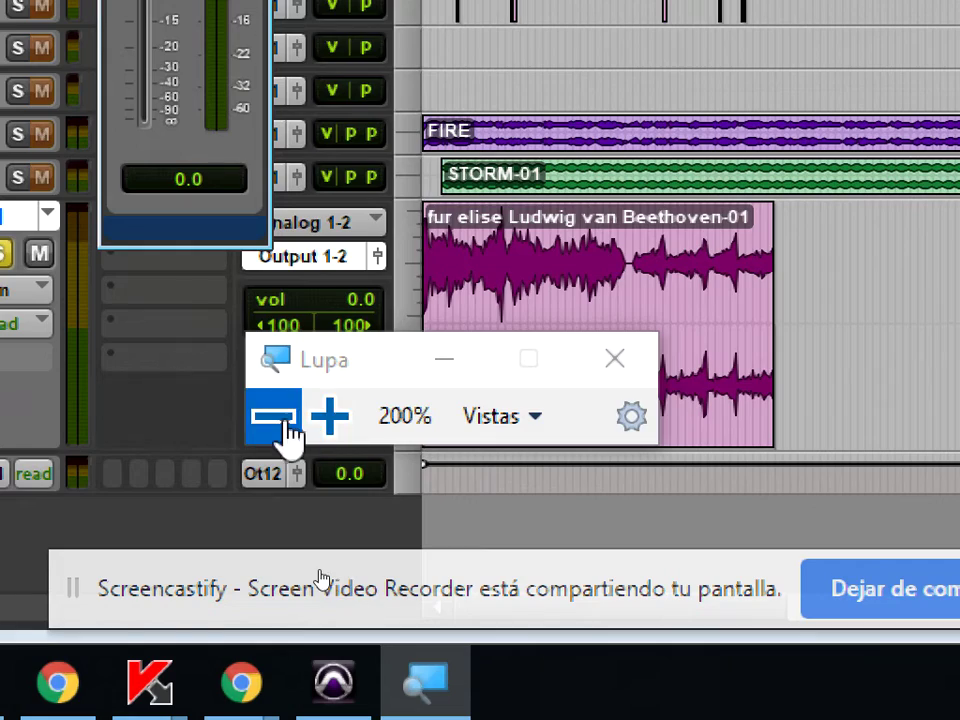
pyautogui.click(286, 338)
pyautogui.moveTo(372, 551); pyautogui.dragTo(651, 391)
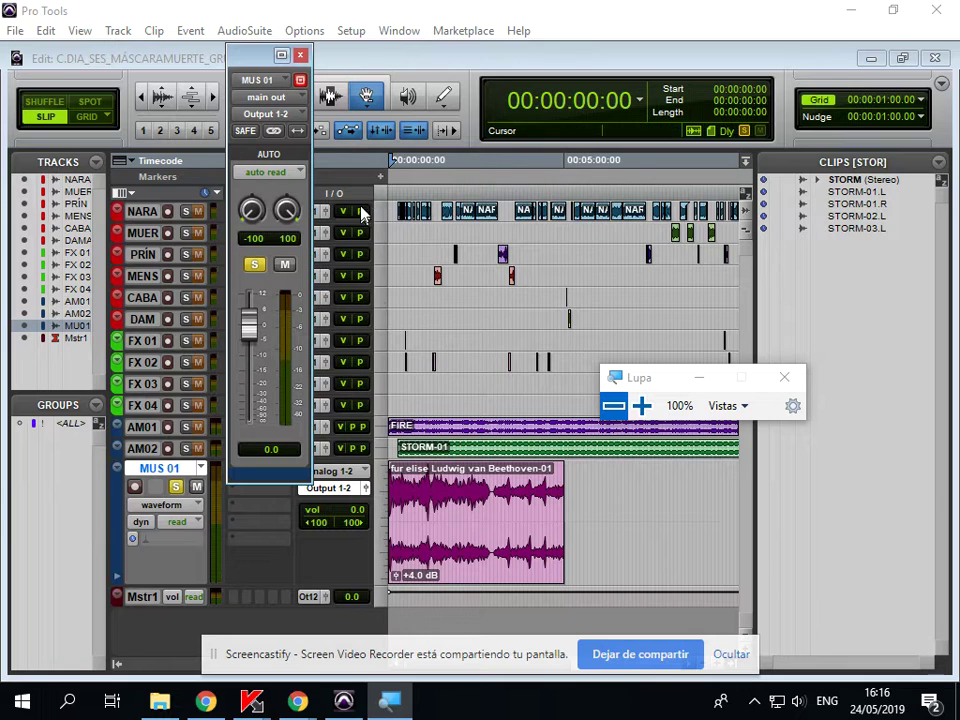
pyautogui.moveTo(253, 55); pyautogui.dragTo(201, 79)
# - Show the clip gain line on the fur elise clip, review its clip gain options and minimize Lupa
pyautogui.click(333, 90)
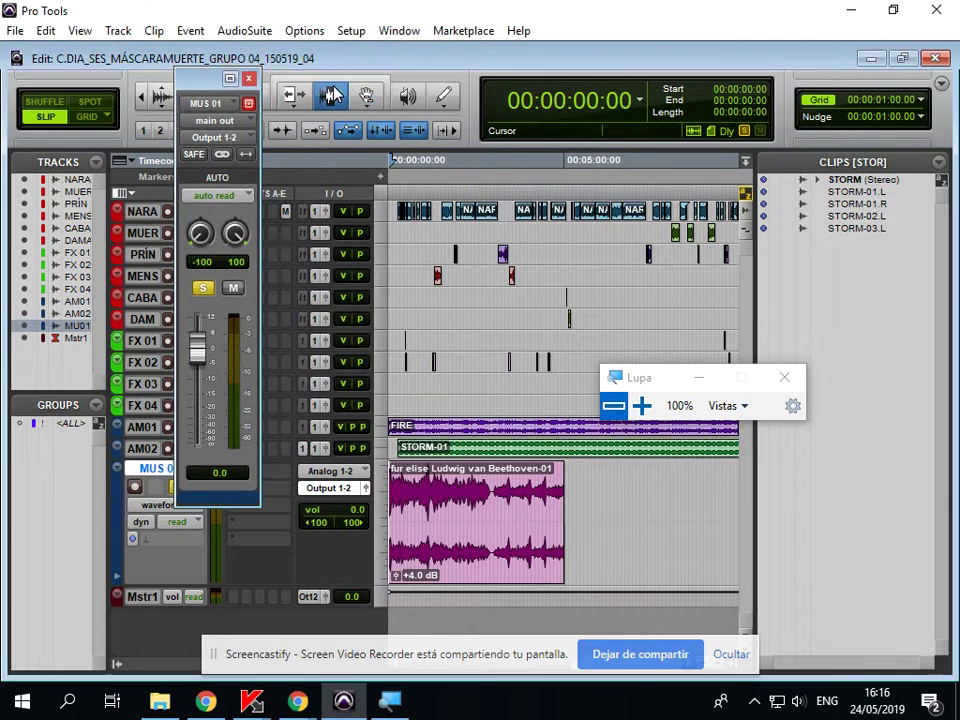
pyautogui.rightClick(456, 508)
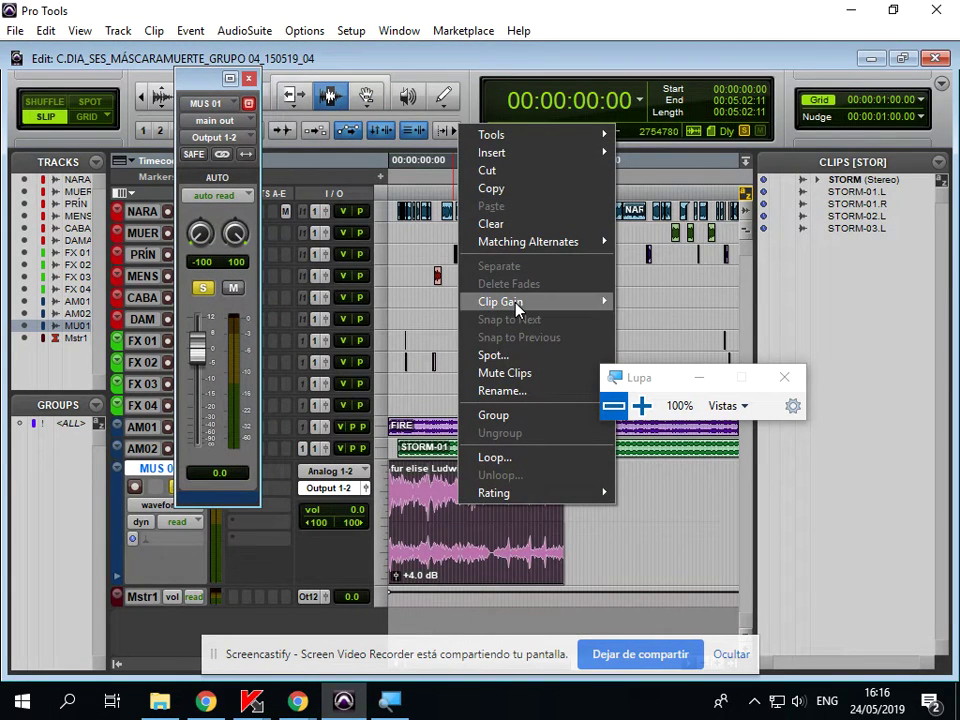
pyautogui.moveTo(516, 308)
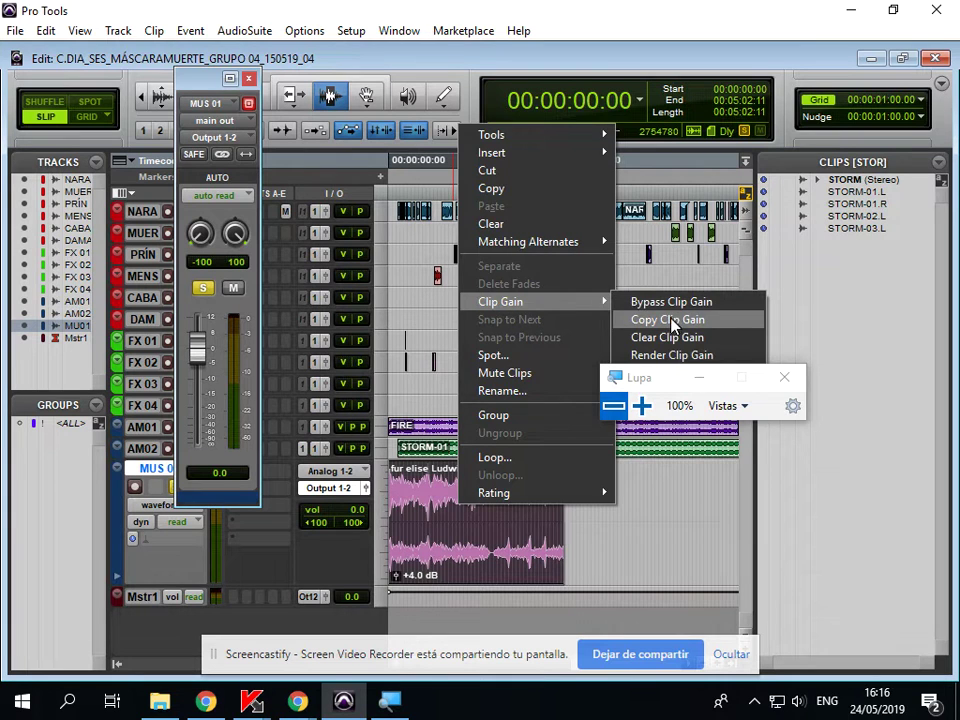
pyautogui.moveTo(664, 385); pyautogui.dragTo(660, 456)
pyautogui.rightClick(455, 510)
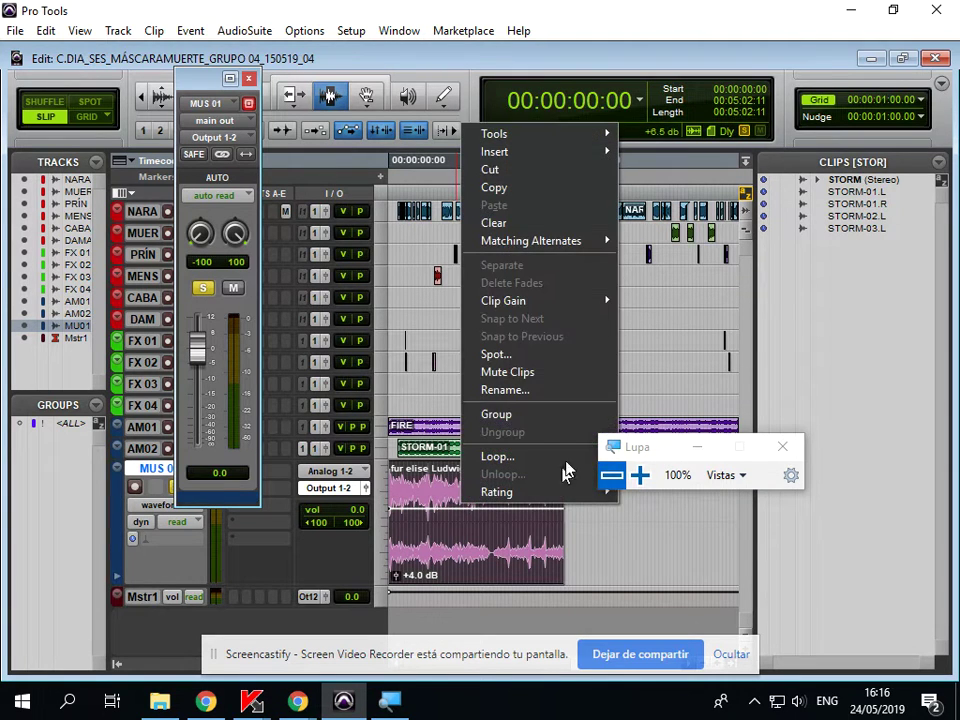
pyautogui.click(698, 447)
pyautogui.rightClick(441, 510)
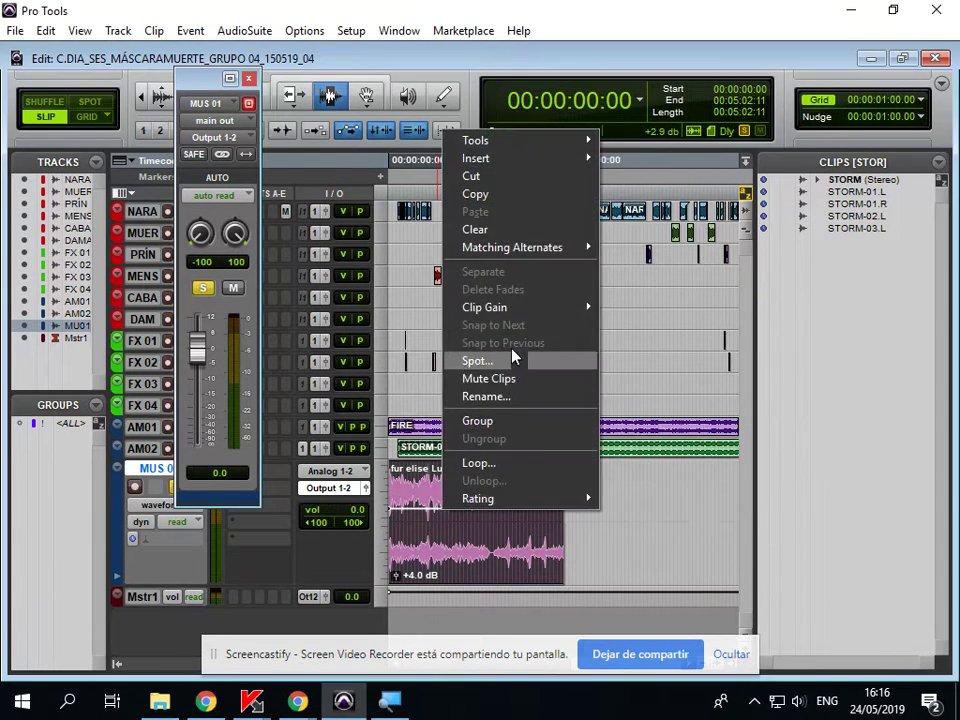
pyautogui.moveTo(508, 310)
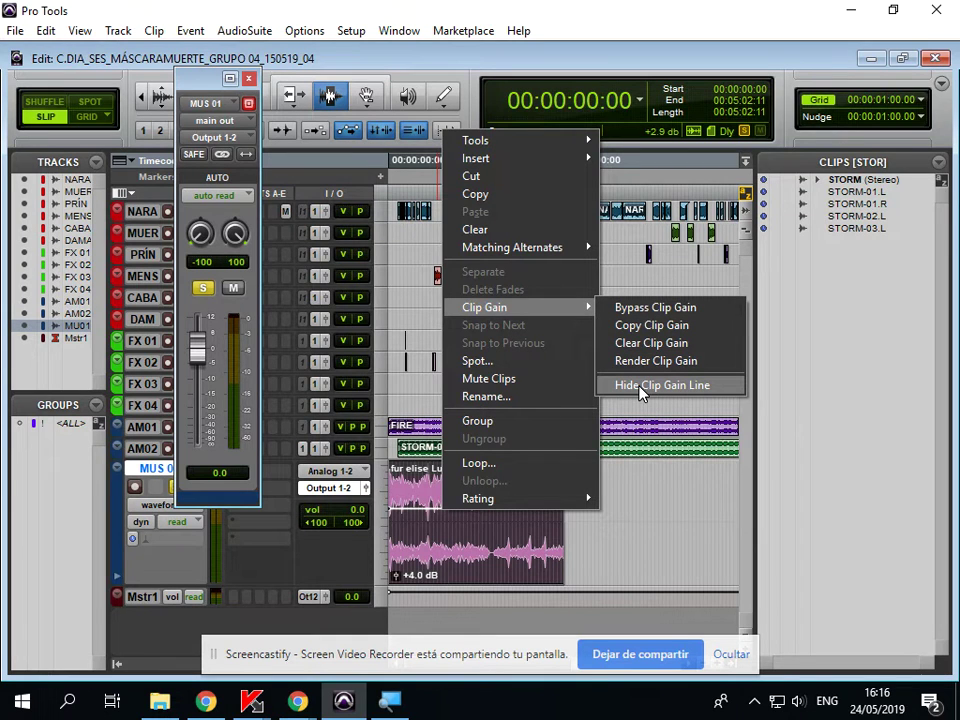
pyautogui.click(643, 510)
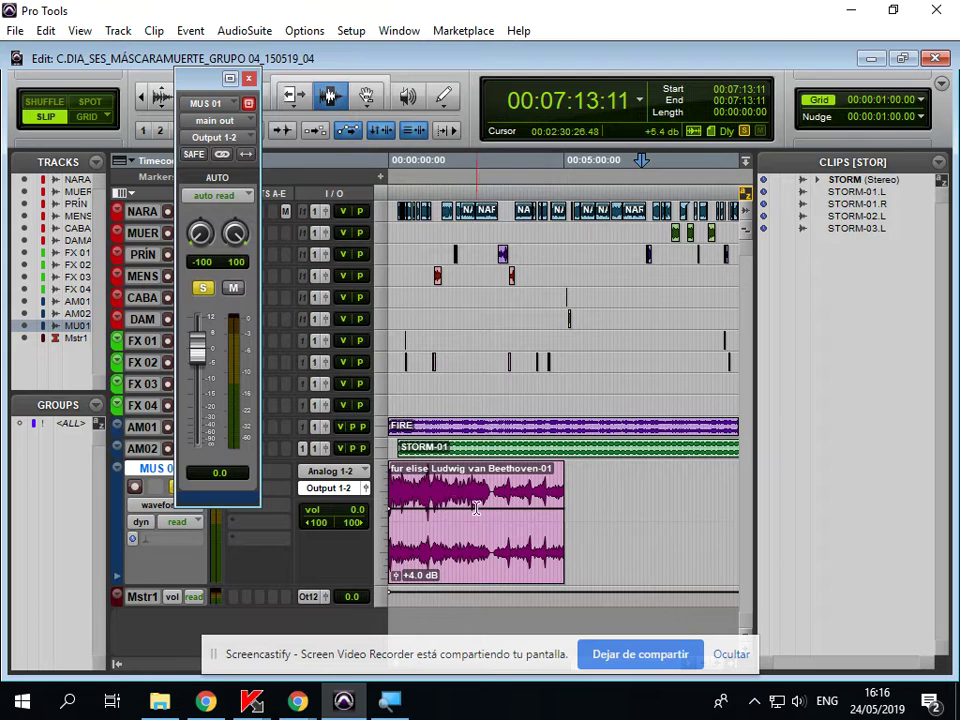
# - Shape the fur elise clip gain line with the Time Grabber, adding breakpoints for a mid-clip dip and a rise near the end
pyautogui.click(367, 98)
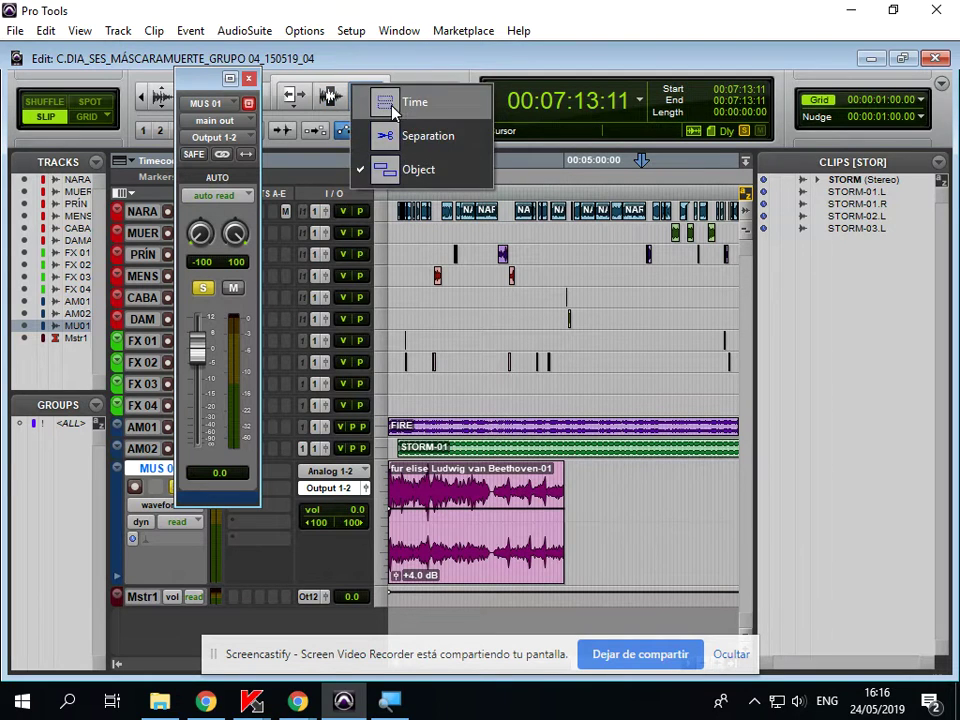
pyautogui.click(382, 100)
pyautogui.moveTo(463, 512)
pyautogui.mouseDown()
pyautogui.moveTo(465, 562)
pyautogui.moveTo(495, 516)
pyautogui.moveTo(529, 496)
pyautogui.moveTo(559, 507)
pyautogui.moveTo(559, 520)
pyautogui.mouseUp()
pyautogui.click(490, 563)
pyautogui.click(510, 516)
pyautogui.click(548, 496)
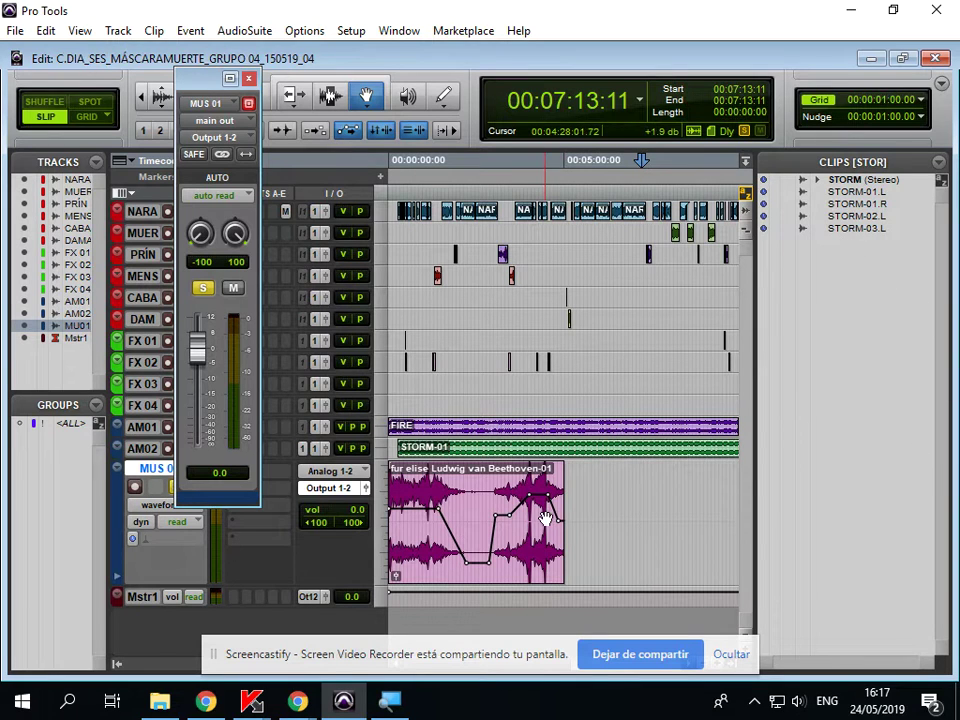
# - Clear the fur elise clip's gain and hide its clip gain line
pyautogui.rightClick(516, 495)
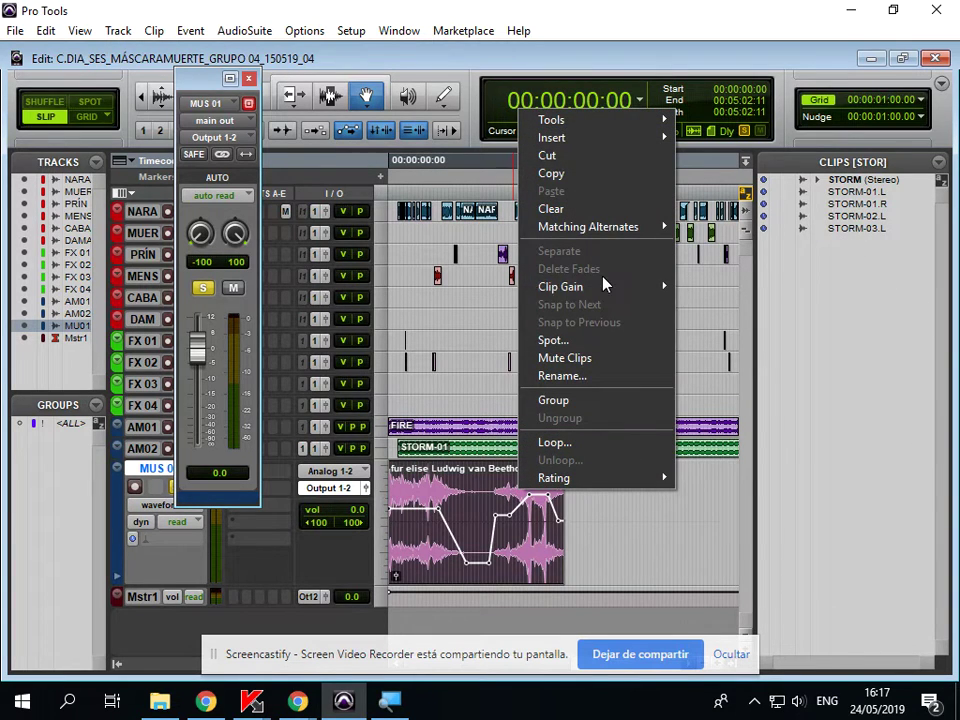
pyautogui.moveTo(600, 287)
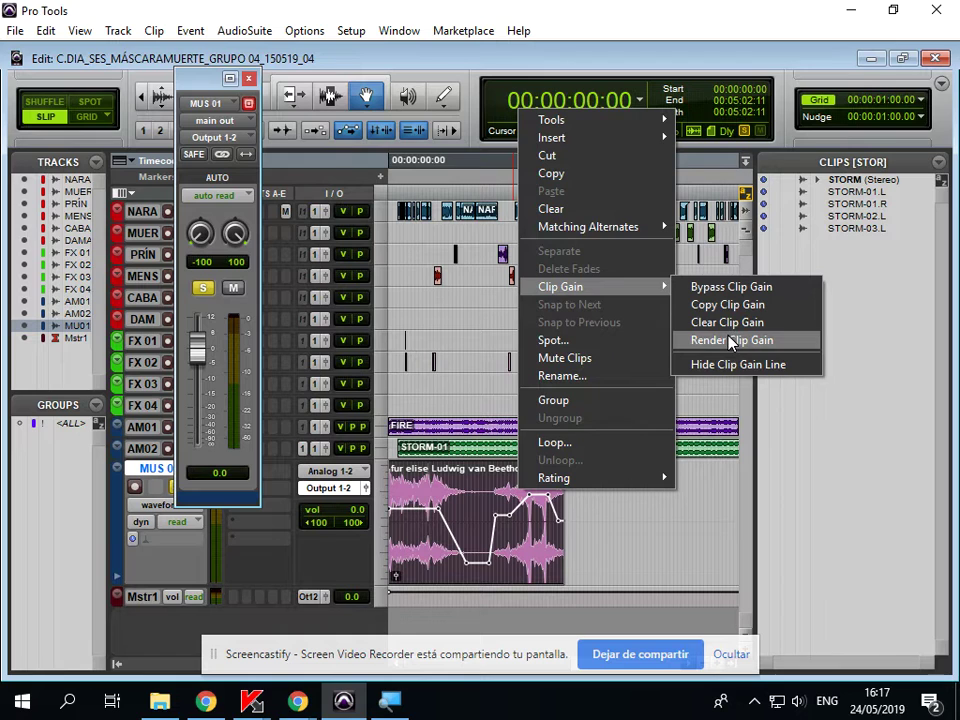
pyautogui.click(728, 322)
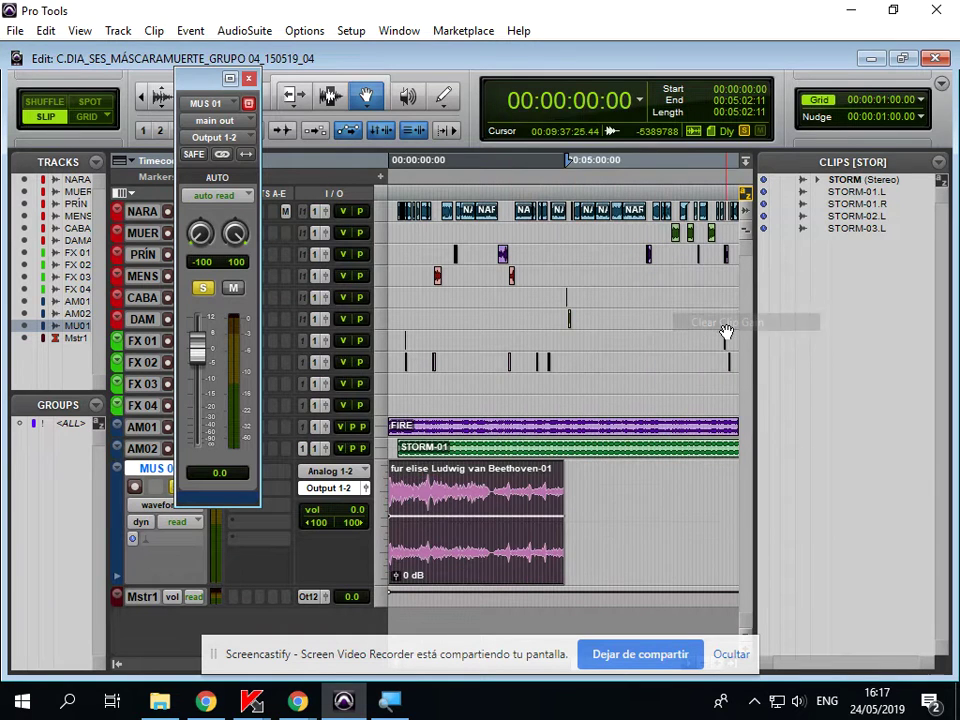
pyautogui.rightClick(521, 495)
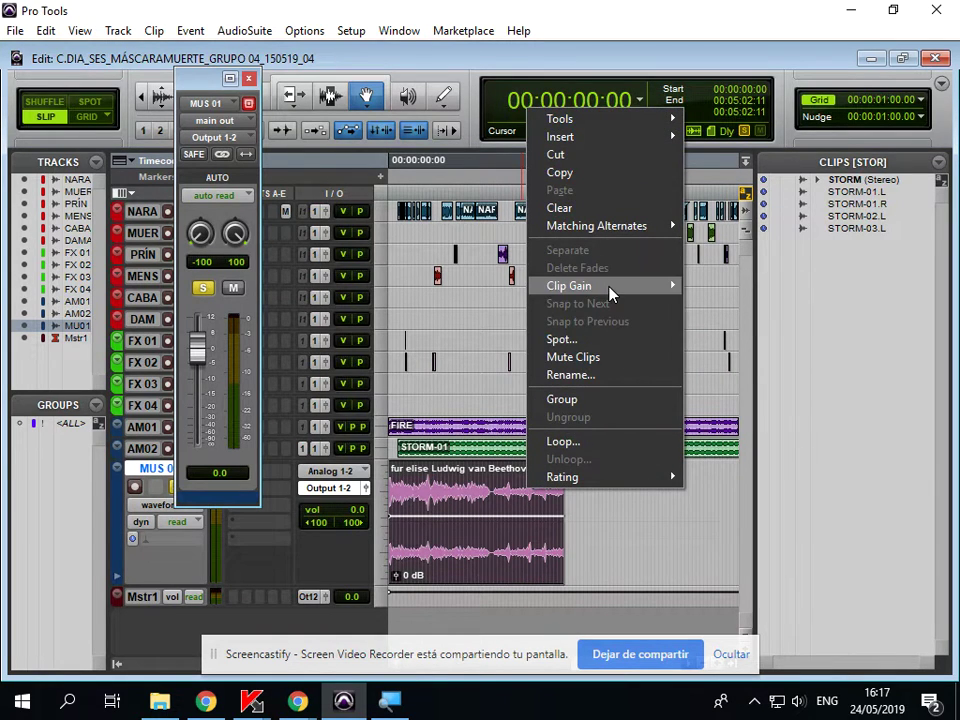
pyautogui.moveTo(672, 287)
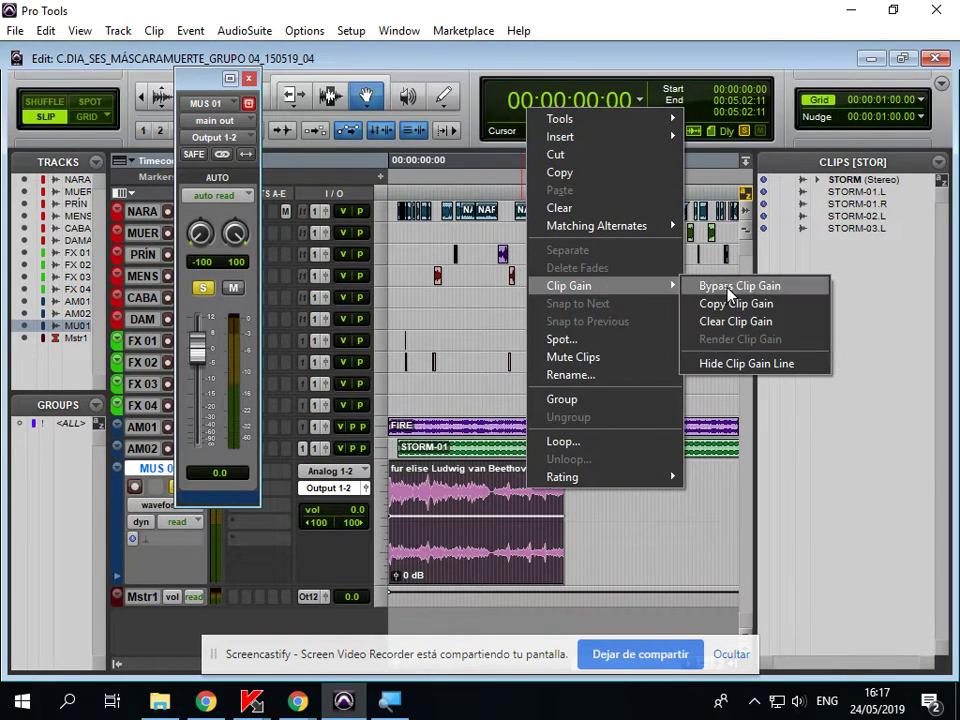
pyautogui.click(727, 365)
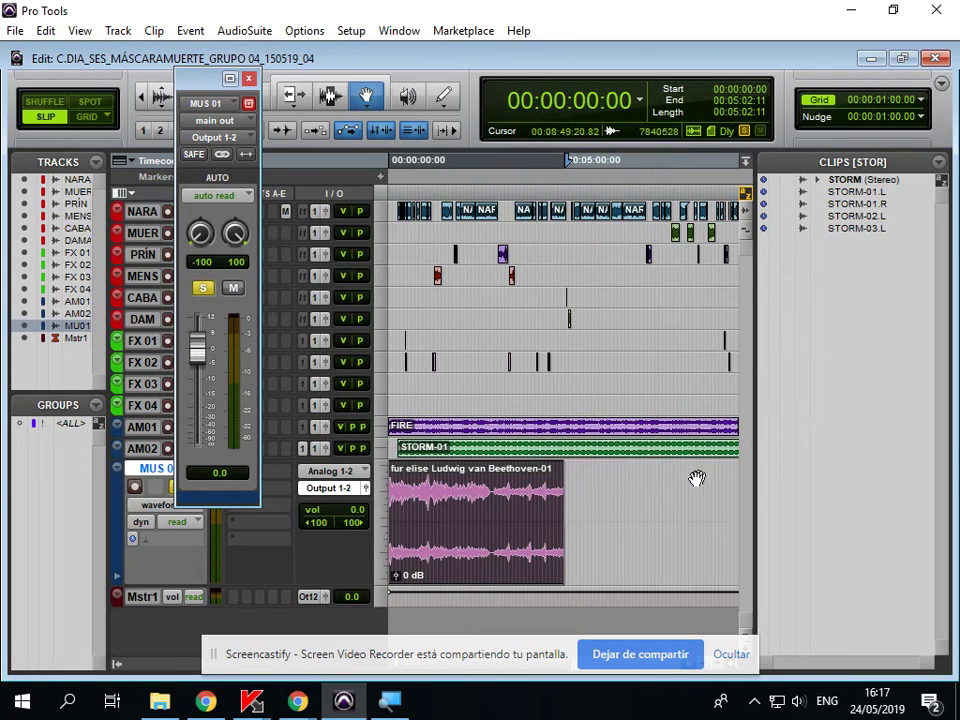
# - Move the MUS 01 output window clear of the track controls, and switch the track view to volume and back to waveform
pyautogui.click(341, 96)
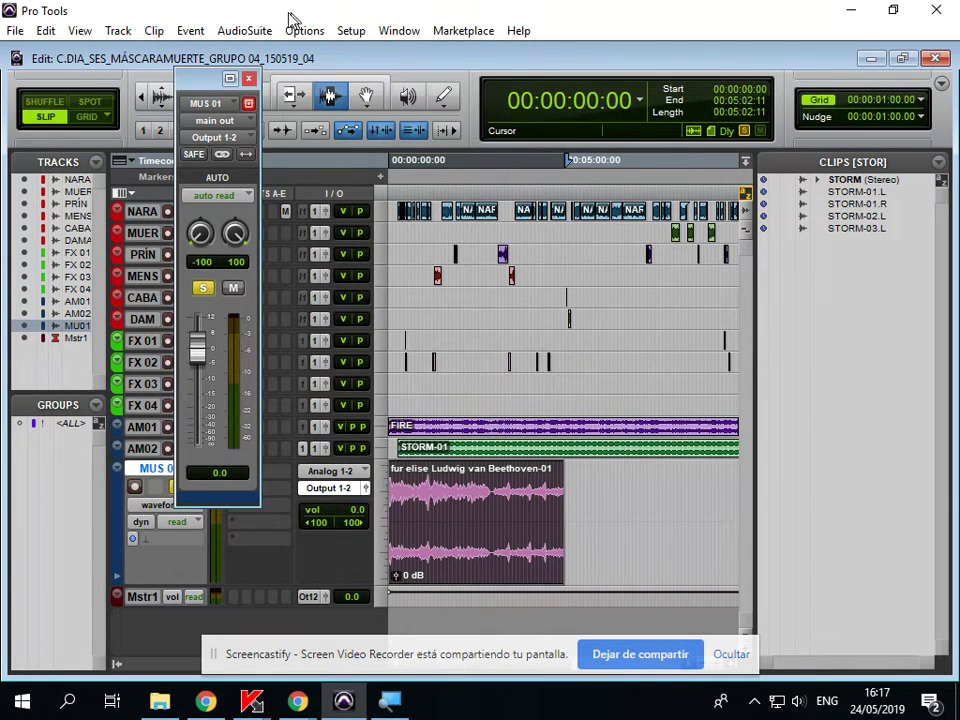
pyautogui.moveTo(205, 88); pyautogui.dragTo(691, 56)
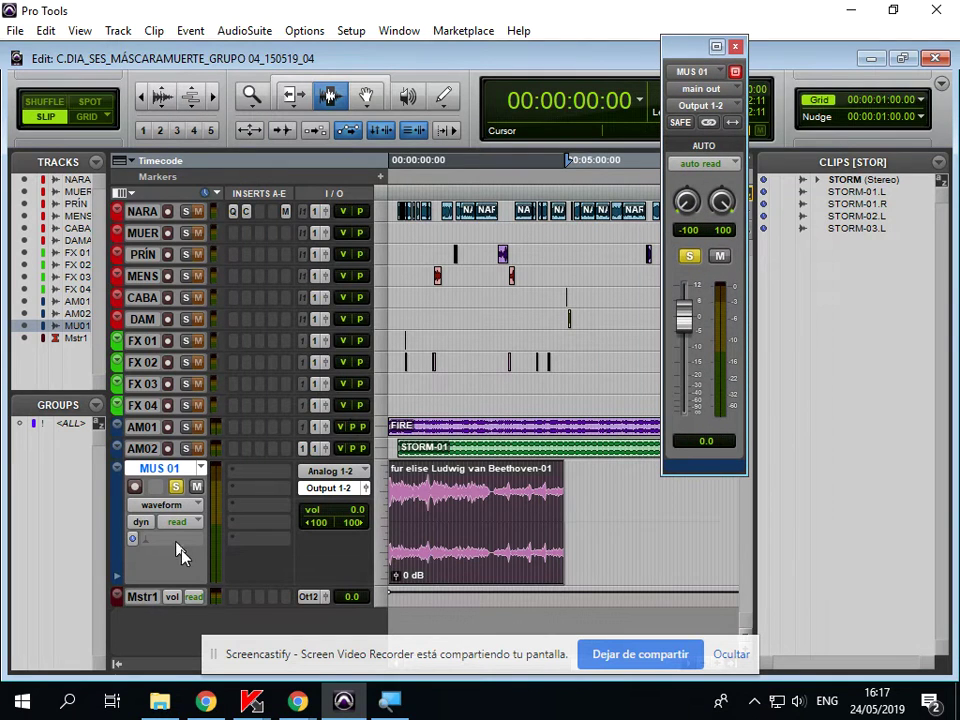
pyautogui.click(173, 508)
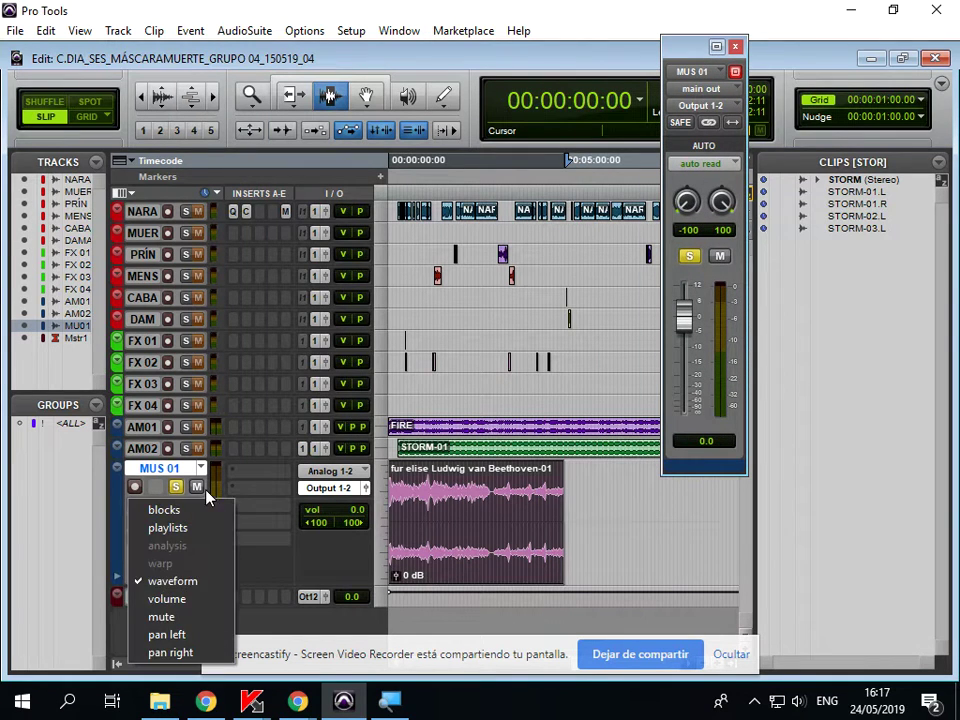
pyautogui.click(197, 600)
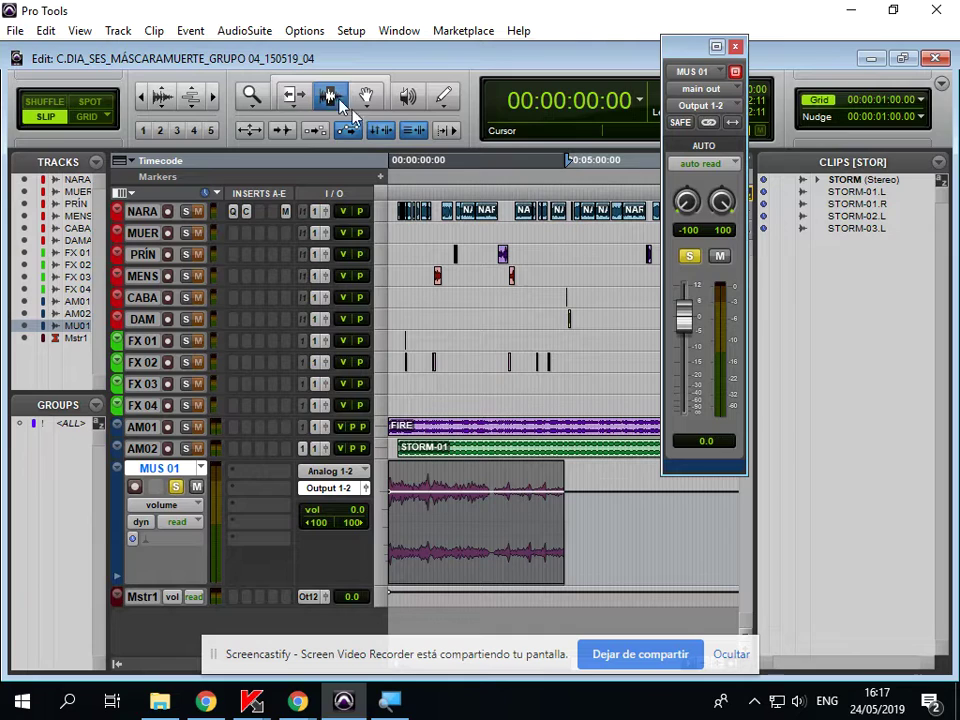
pyautogui.click(161, 504)
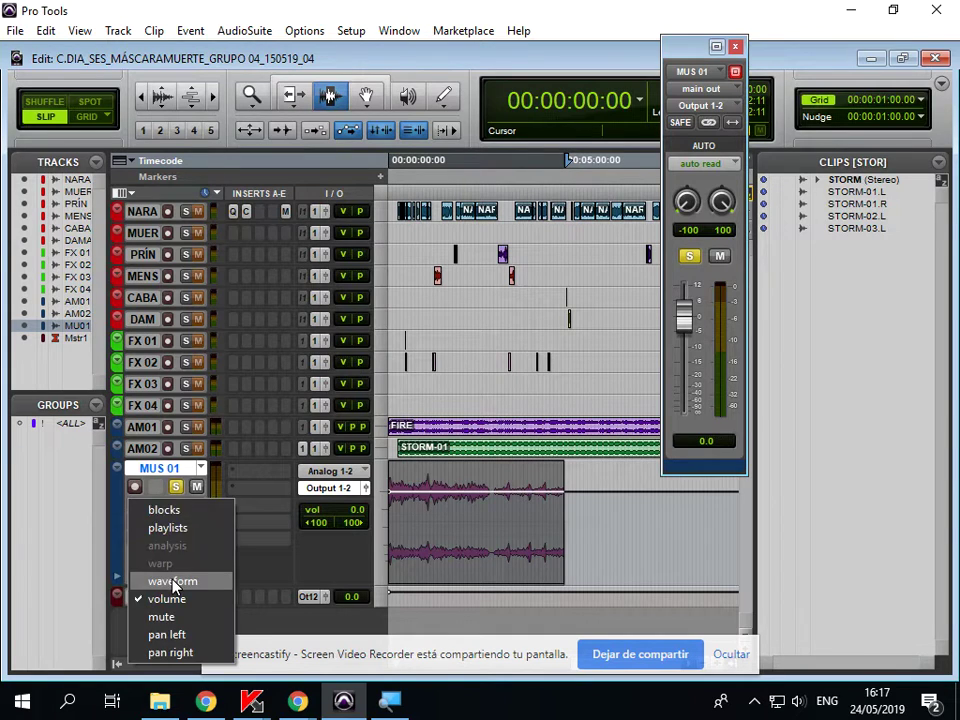
pyautogui.click(173, 582)
# - Review the MUS 01 track view options with Lupa at 200%, restore 100% magnification, and switch the track view to volume
pyautogui.click(389, 701)
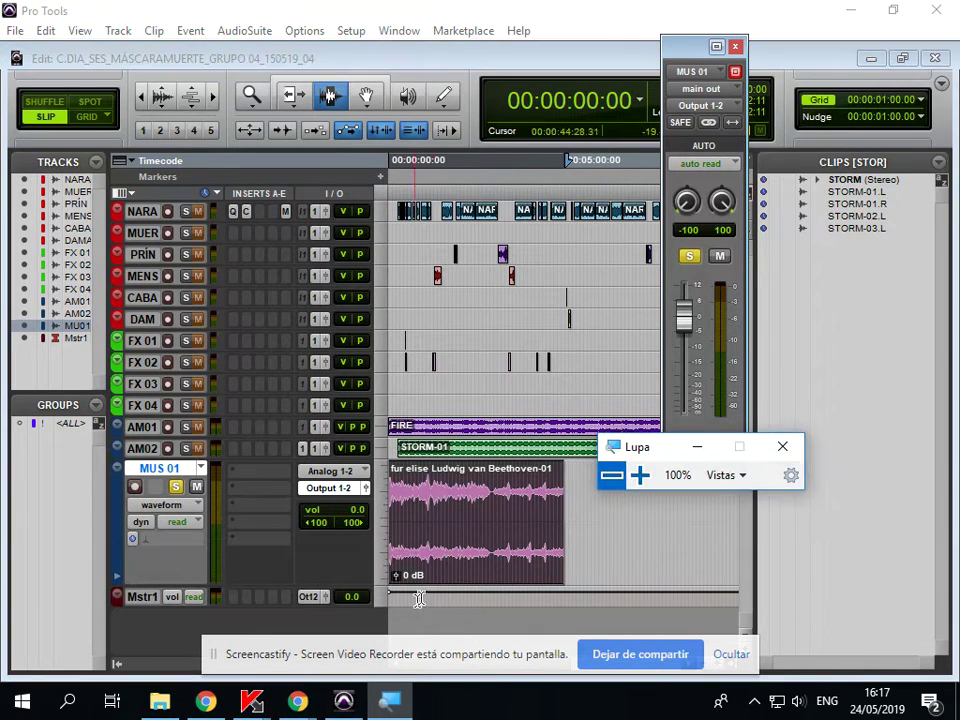
pyautogui.click(640, 475)
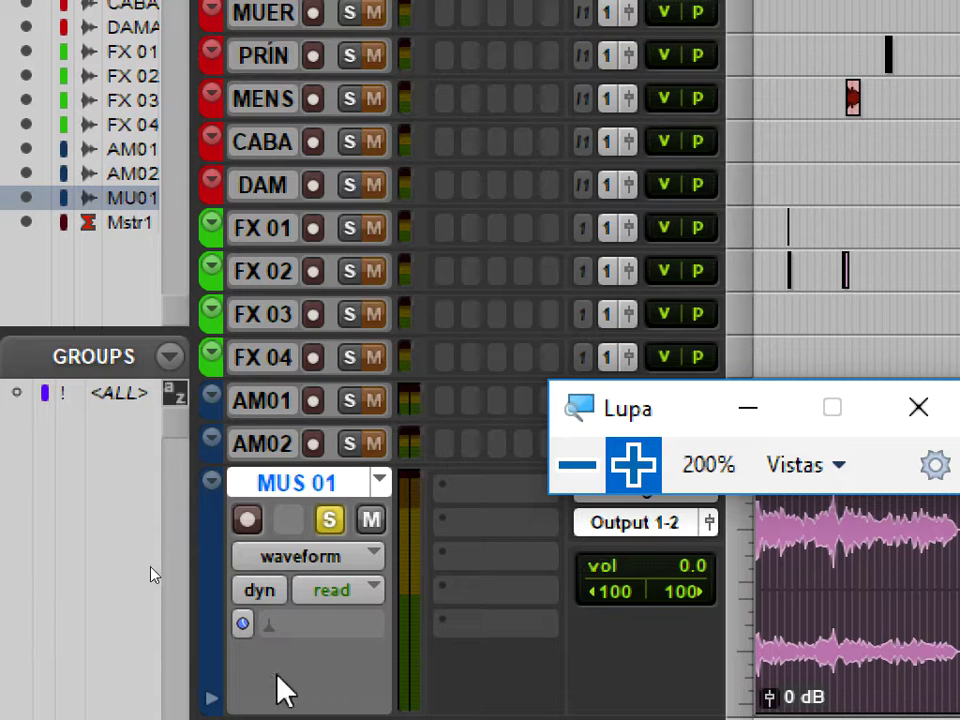
pyautogui.click(300, 560)
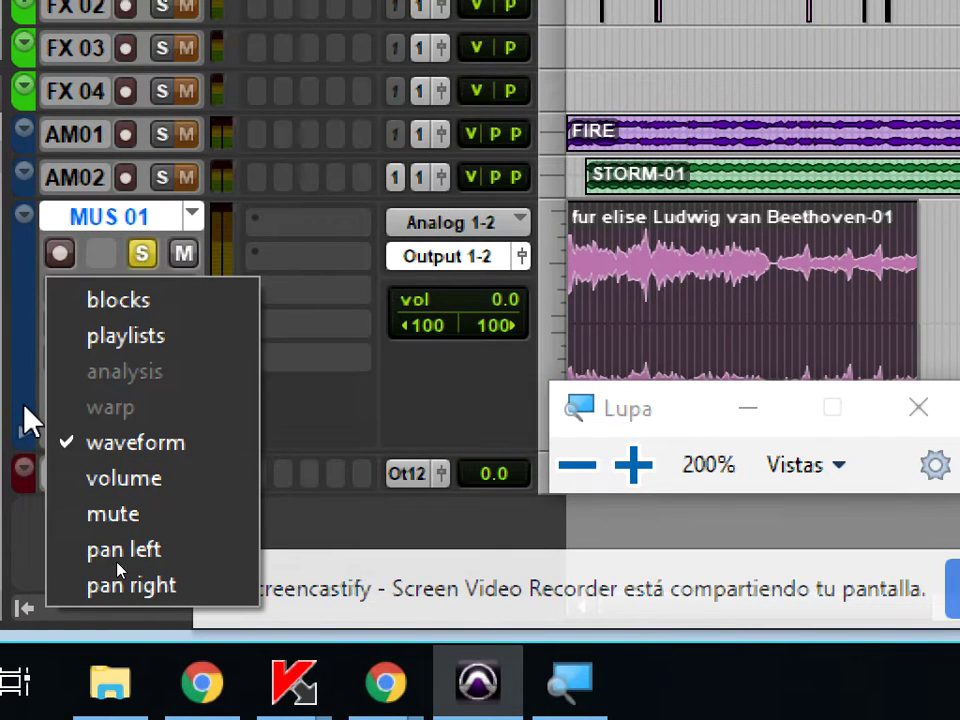
pyautogui.click(578, 465)
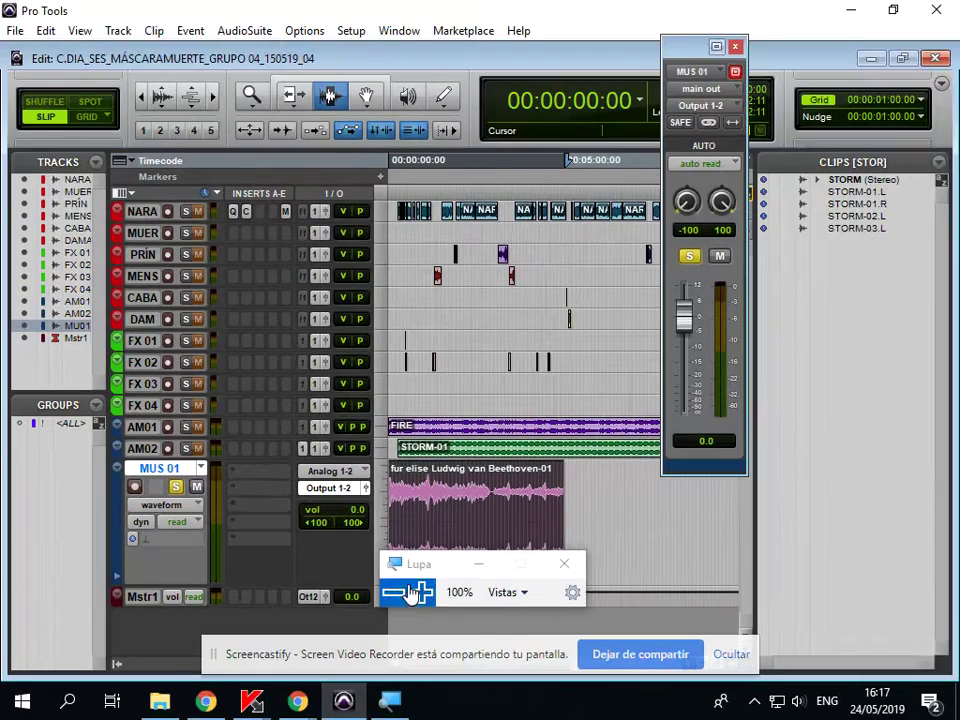
pyautogui.moveTo(472, 564); pyautogui.dragTo(747, 211)
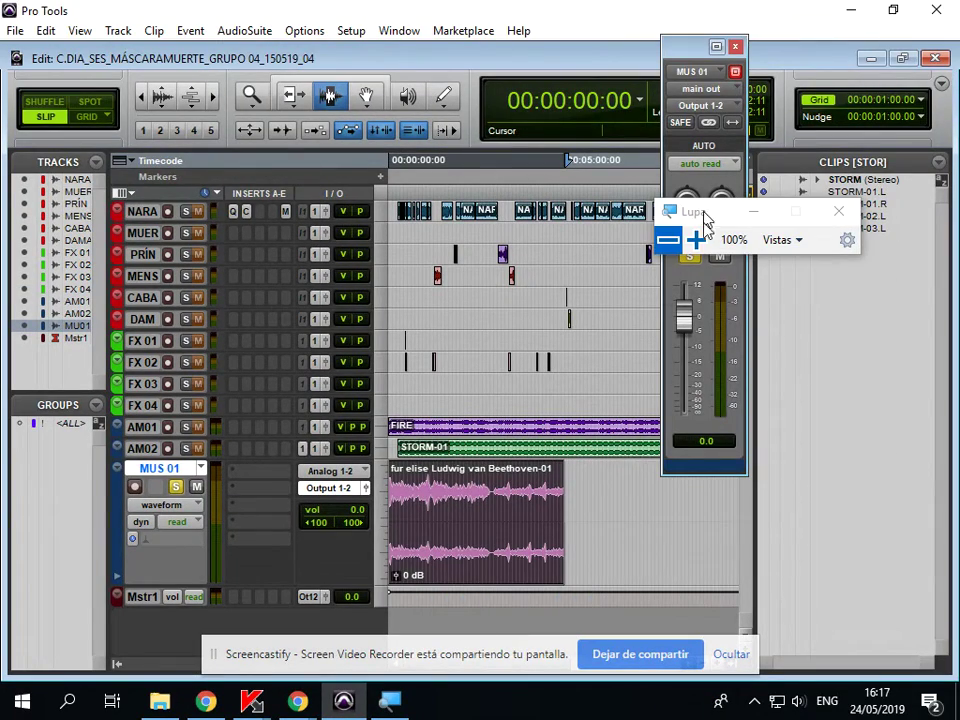
pyautogui.click(176, 512)
pyautogui.click(172, 599)
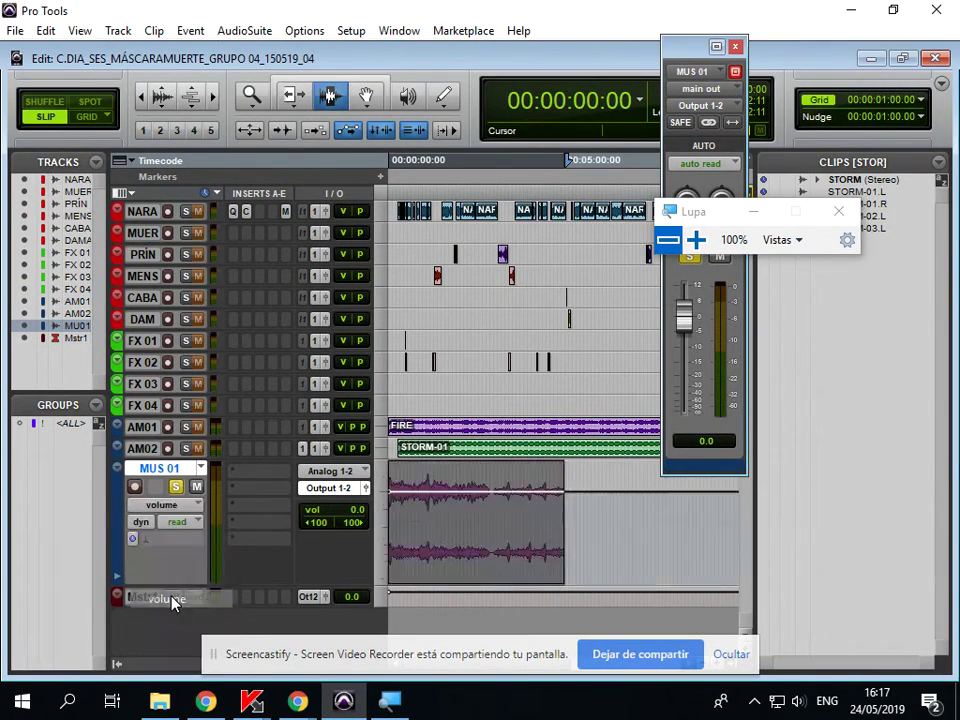
# - Unsolo MUS 01 and play the session from the start, zooming in on the opening of the timeline
pyautogui.click(418, 508)
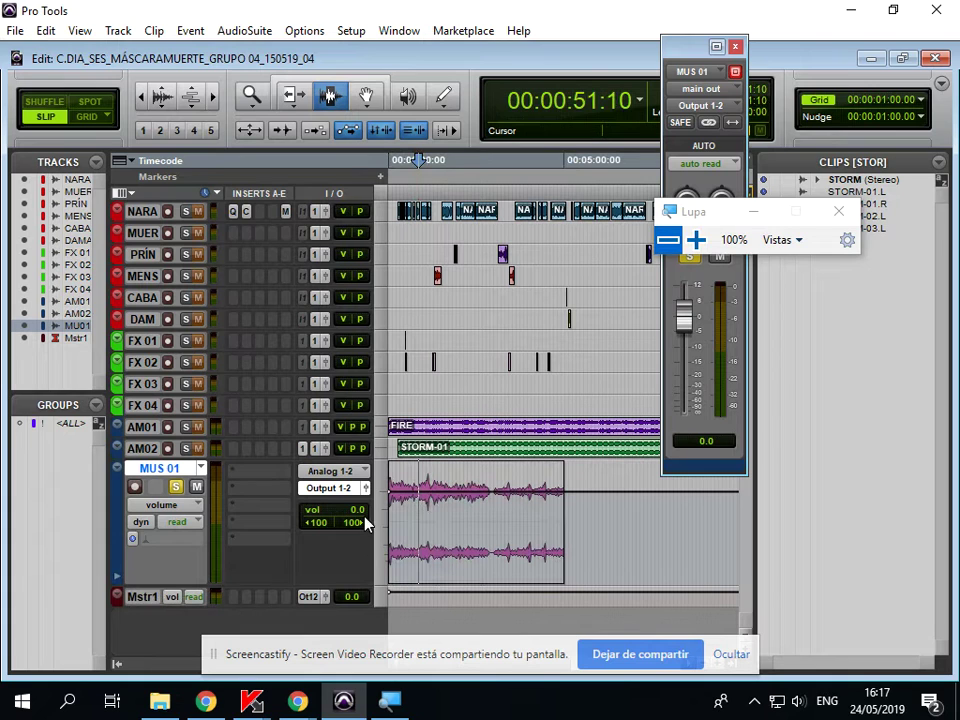
pyautogui.press('Return')
pyautogui.click(177, 488)
pyautogui.press('space')
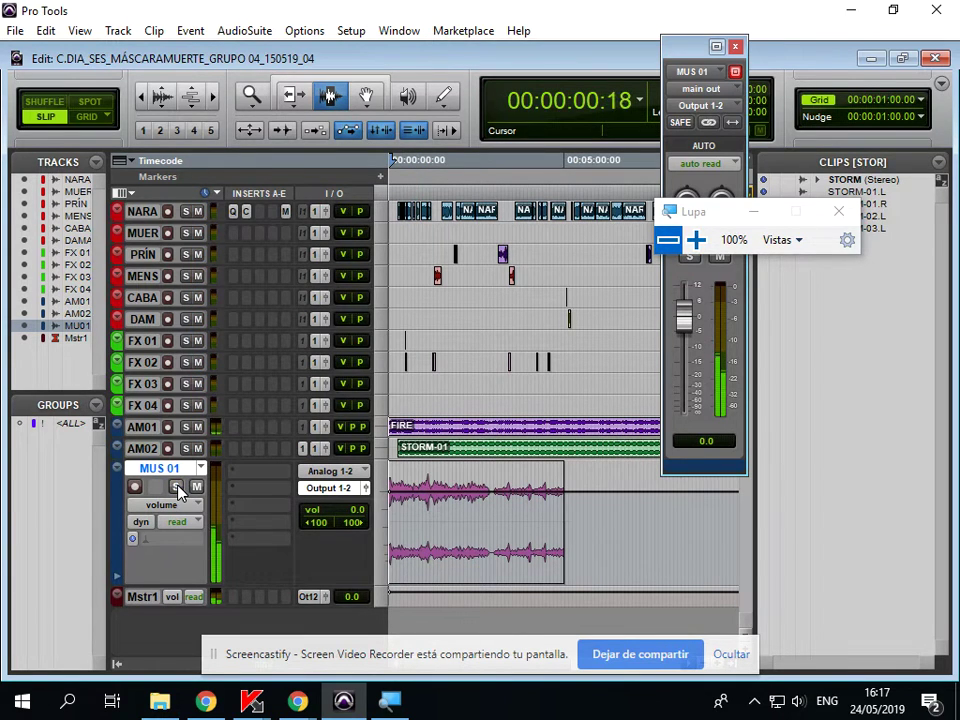
pyautogui.press('t')
pyautogui.press('t')
pyautogui.press('t')
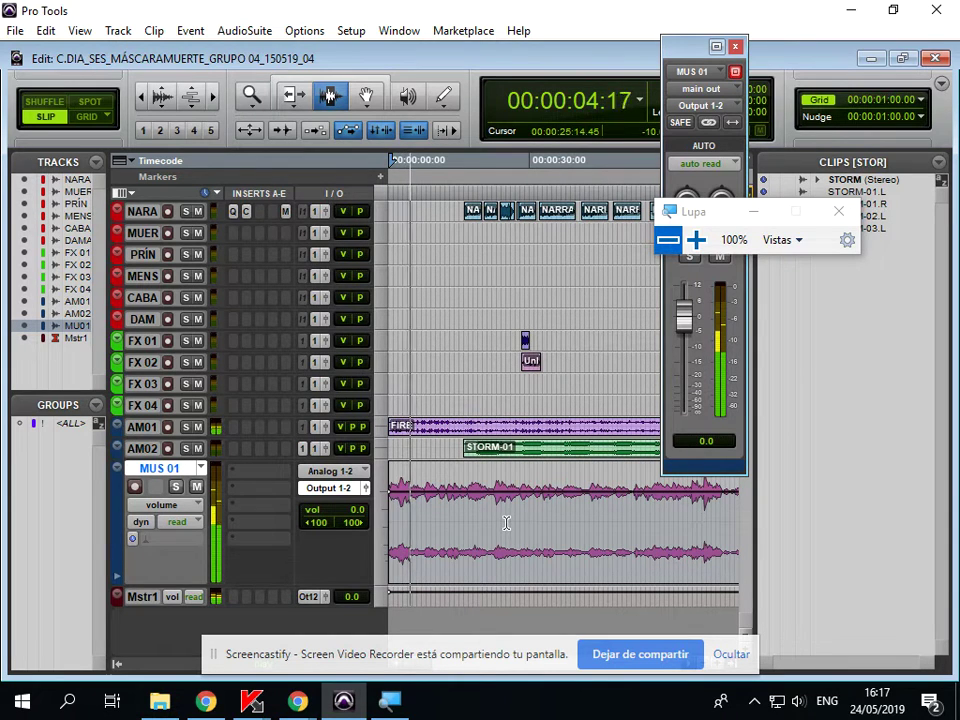
pyautogui.press('space')
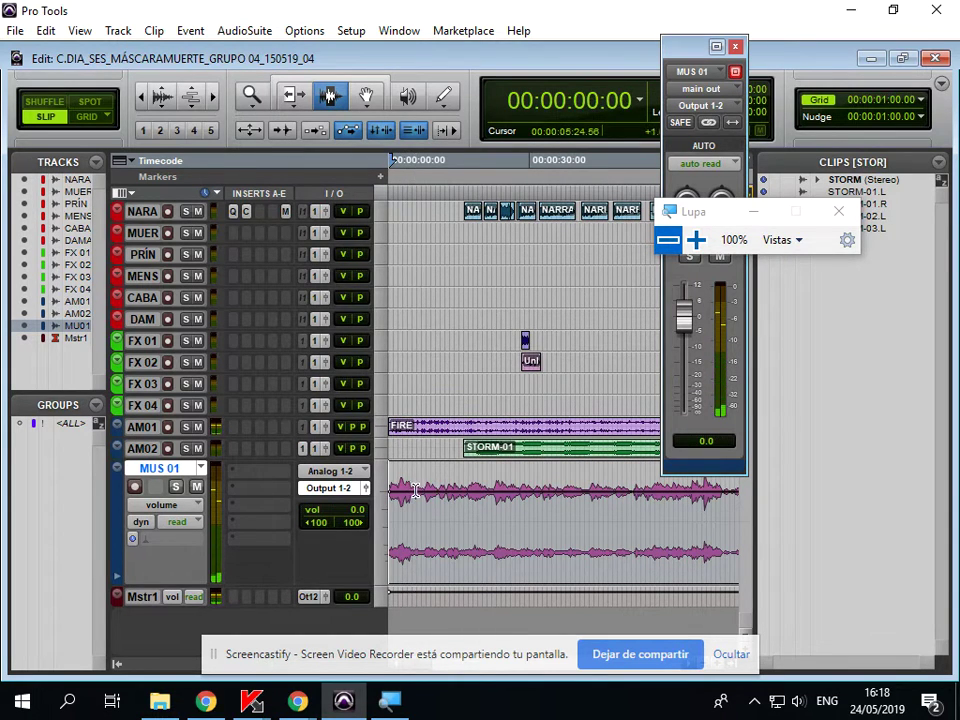
# - Zoom in further on the opening and play it again from the session start to find the narrator's entry point
pyautogui.click(415, 490)
pyautogui.press('Return')
pyautogui.press('t')
pyautogui.press('t')
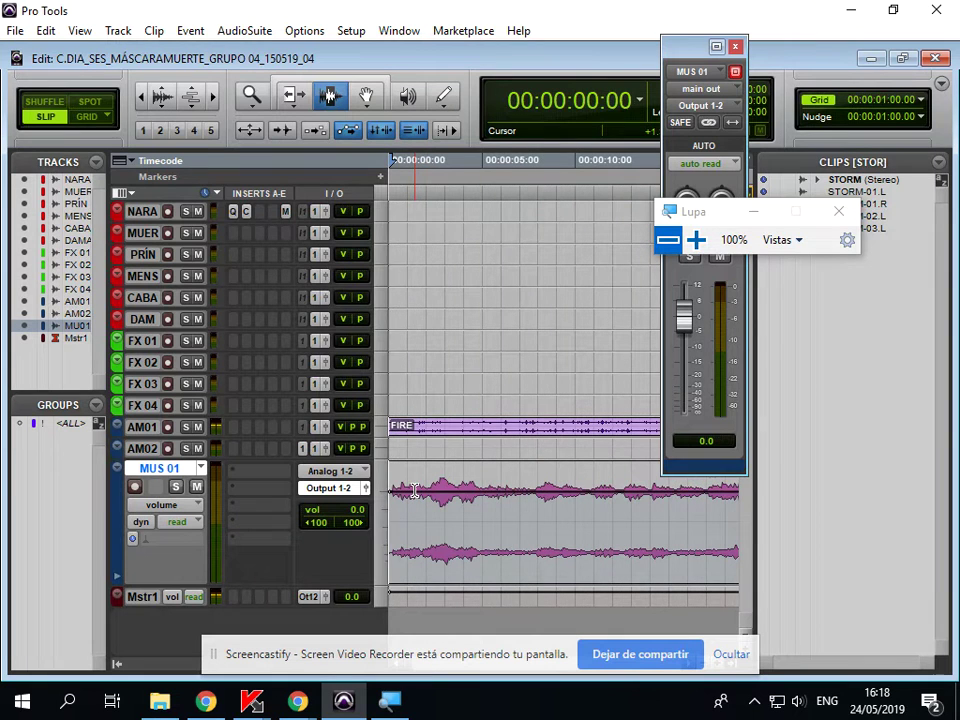
pyautogui.press('space')
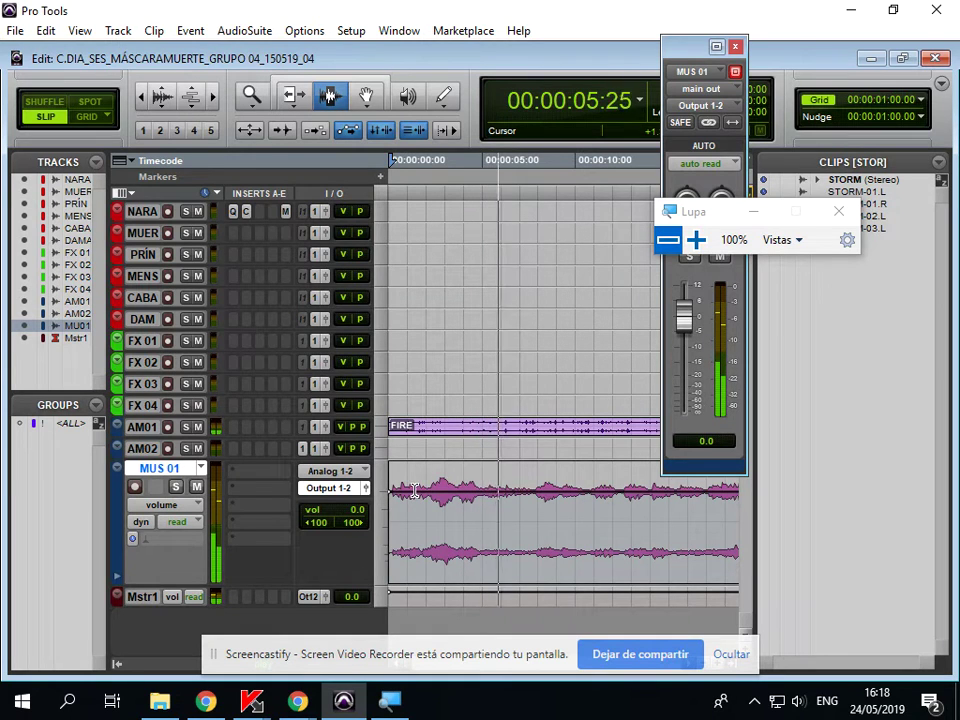
pyautogui.press('space')
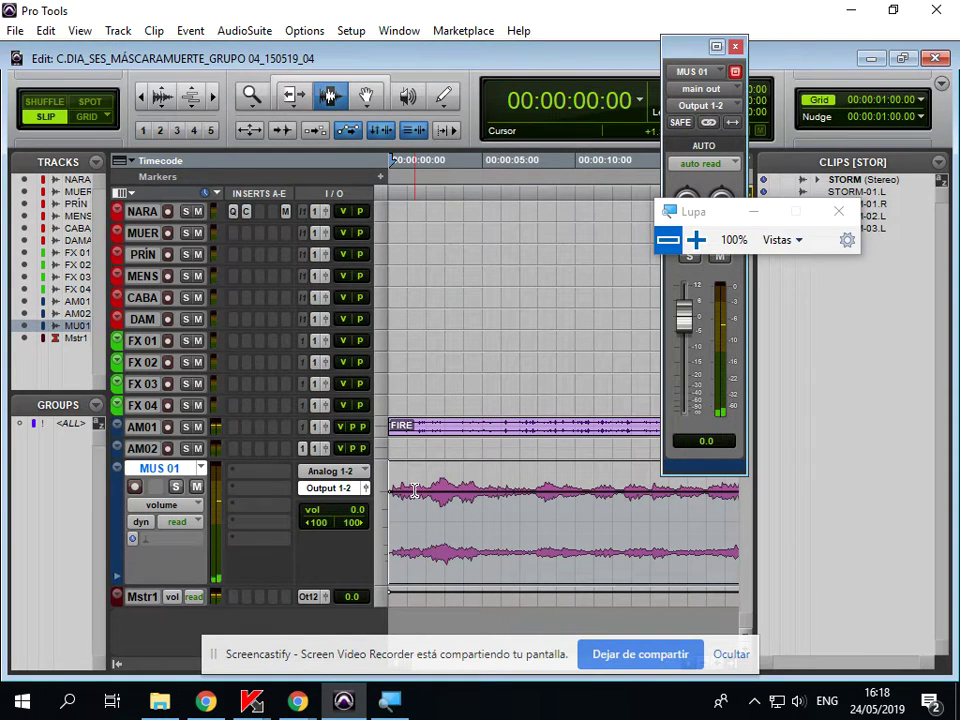
# - Add a marker with the default name and absolute reference at 00:00:06:05
pyautogui.click(503, 513)
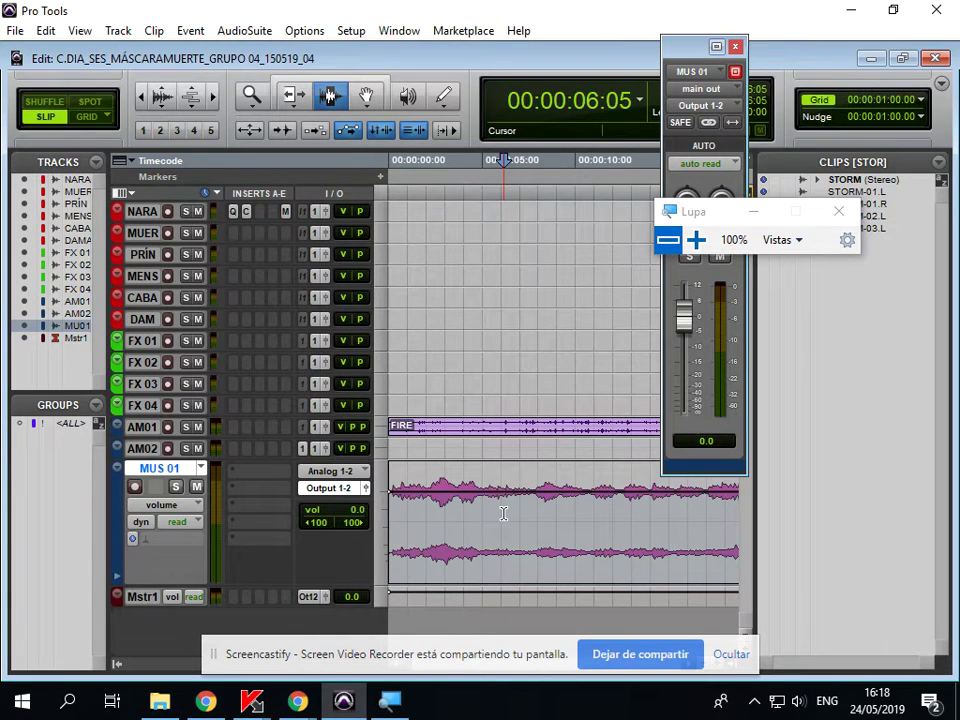
pyautogui.press('KP_Enter')
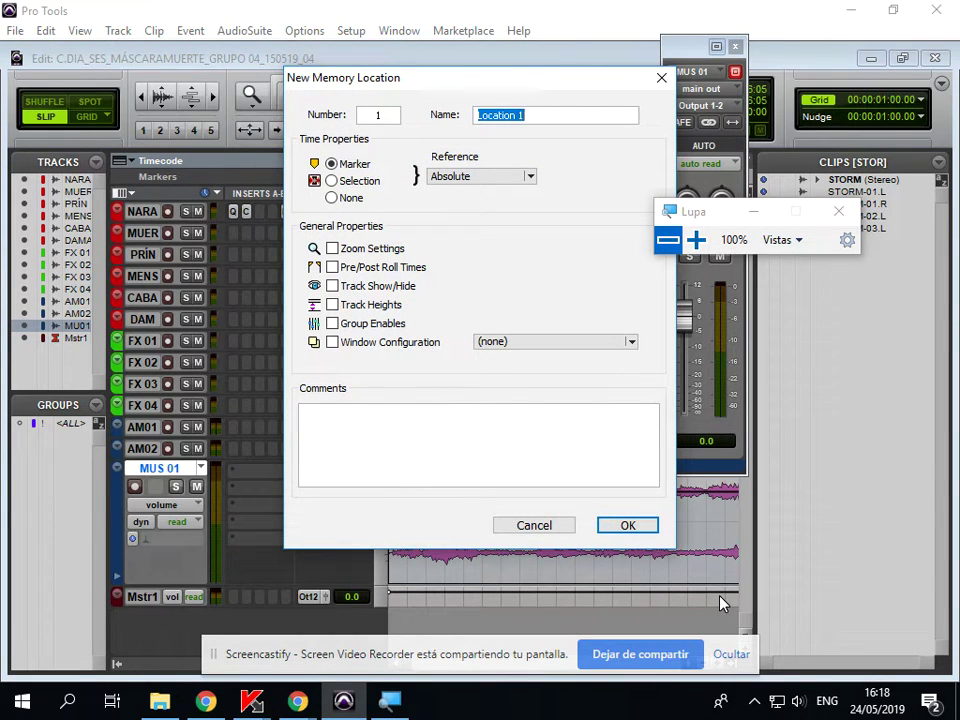
pyautogui.press('Return')
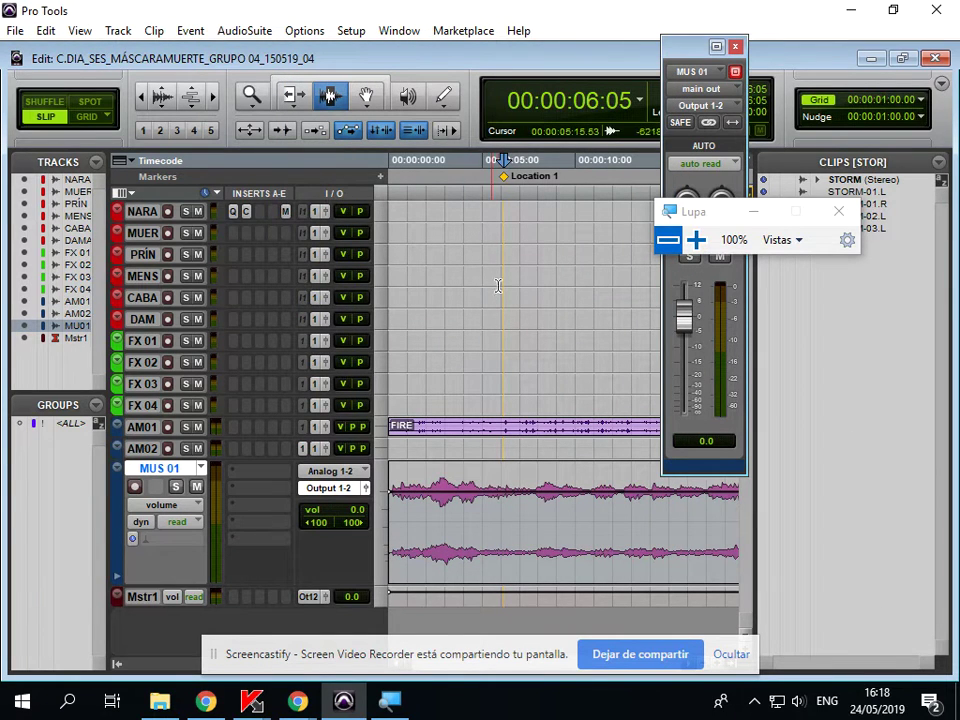
# - Increase the NARRADOR track height and zoom the timeline out to show the whole session
pyautogui.moveTo(177, 222); pyautogui.dragTo(178, 366)
pyautogui.press('r')
pyautogui.press('r')
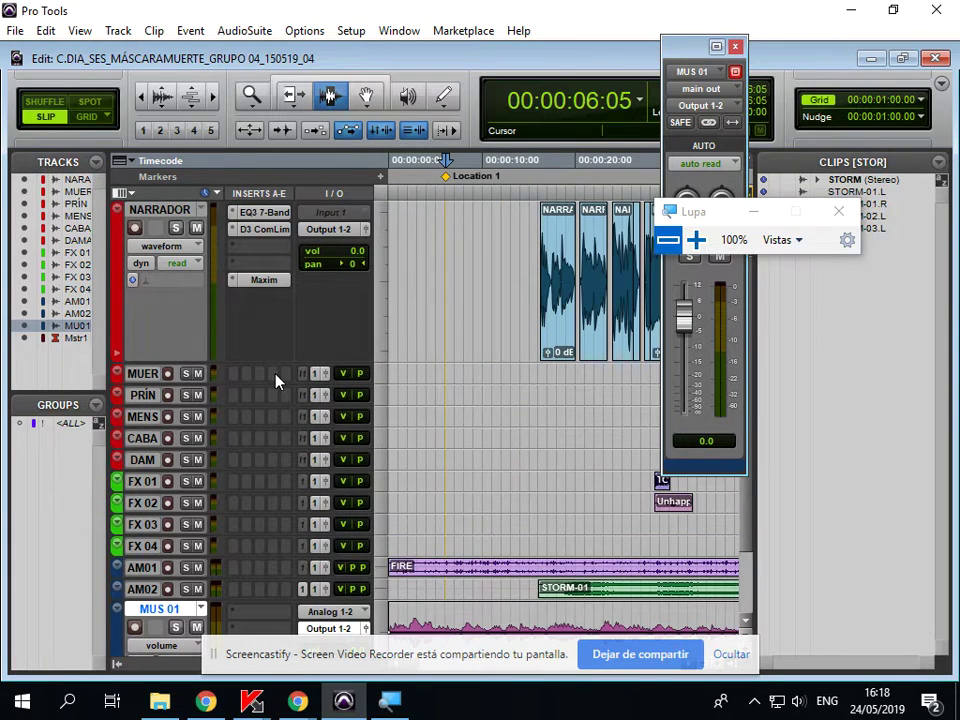
pyautogui.press('r')
pyautogui.press('r')
pyautogui.press('r')
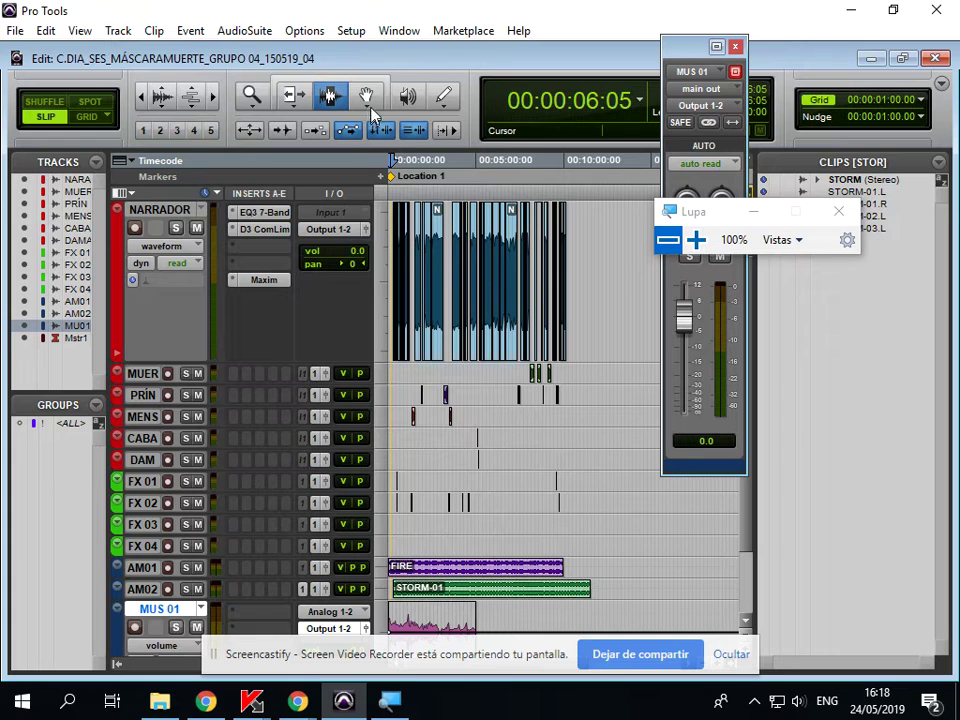
# - Select all voice and effects clips from NARRADOR through FX 02 with the Grabber, and zoom in on their beginning
pyautogui.click(330, 95)
pyautogui.click(388, 182)
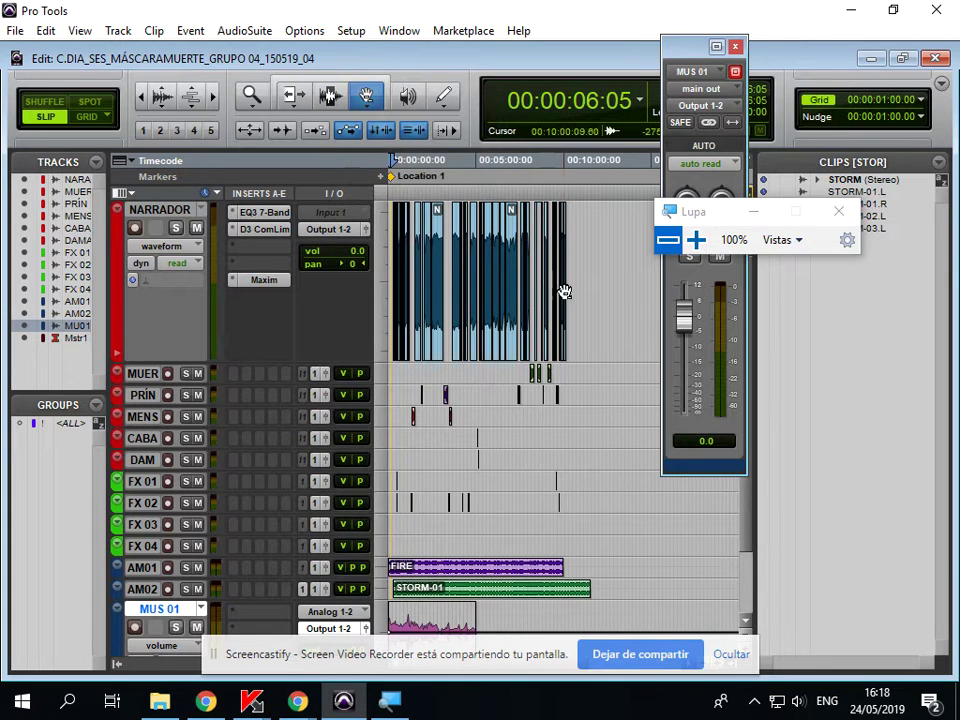
pyautogui.moveTo(630, 247); pyautogui.dragTo(476, 520)
pyautogui.press('t')
pyautogui.press('t')
pyautogui.press('t')
pyautogui.press('t')
pyautogui.press('t')
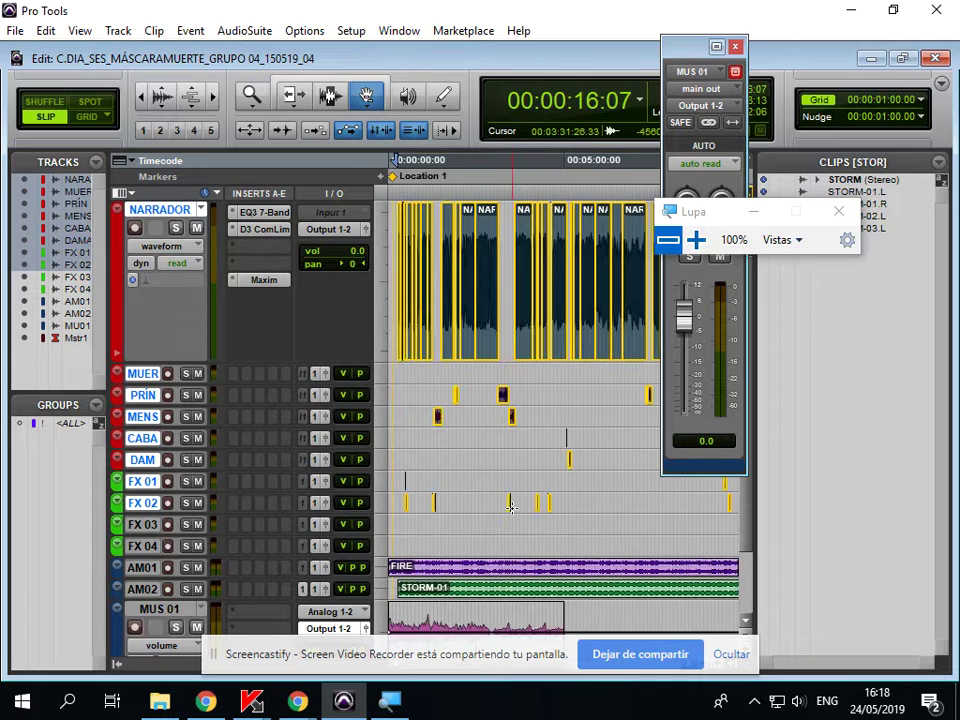
# - Move the MUS 01 output window and Lupa aside, set the Nudge value to 1 frame, and minimize Lupa
pyautogui.moveTo(727, 52); pyautogui.dragTo(147, 55)
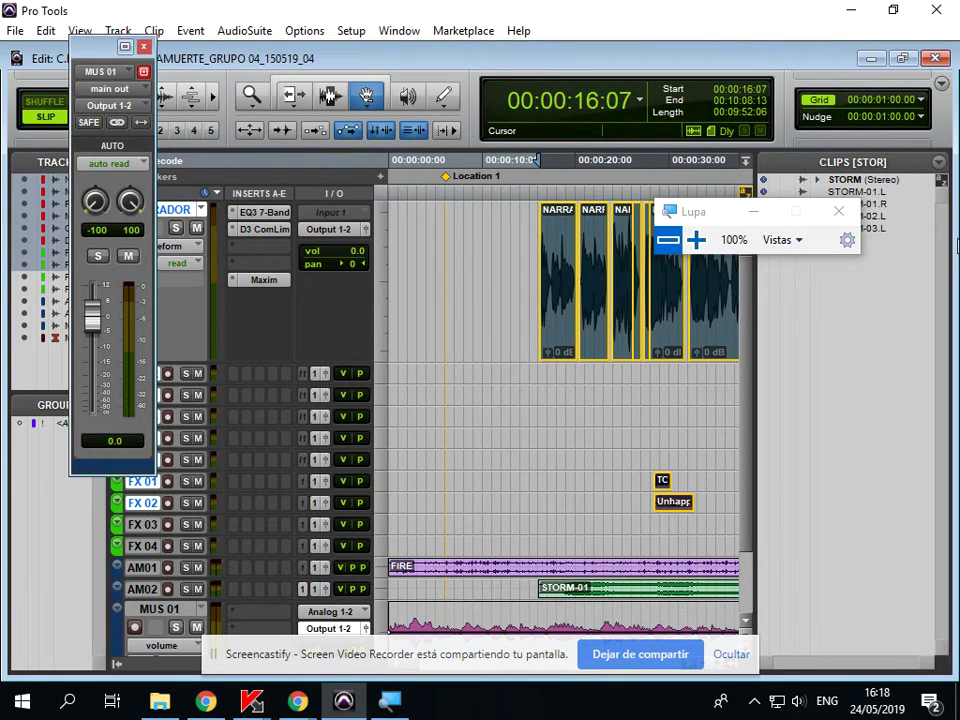
pyautogui.moveTo(690, 213); pyautogui.dragTo(332, 133)
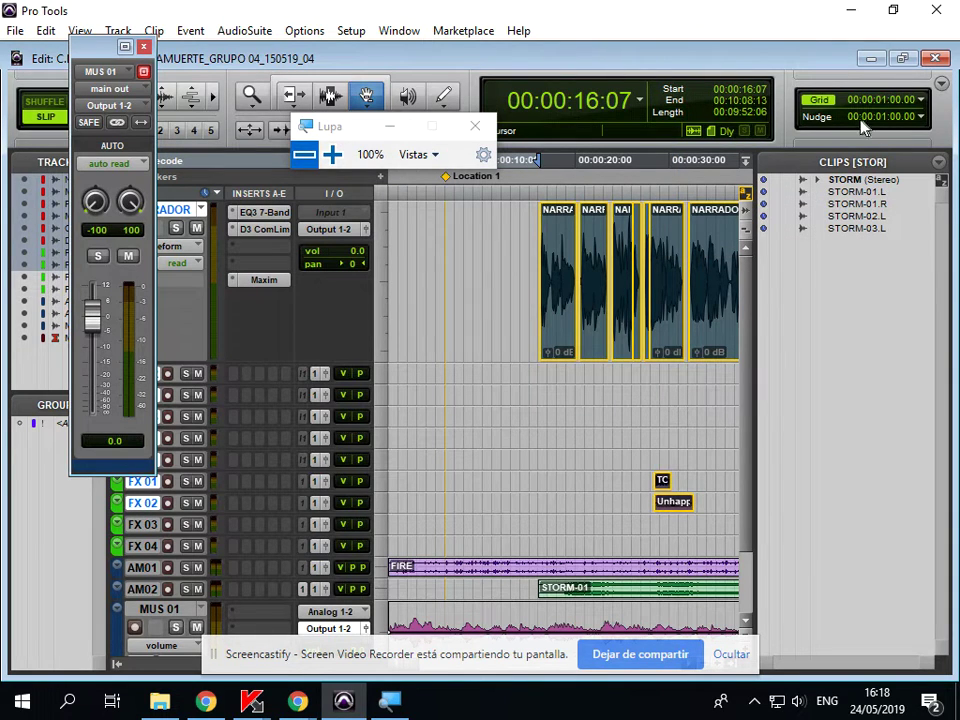
pyautogui.click(332, 154)
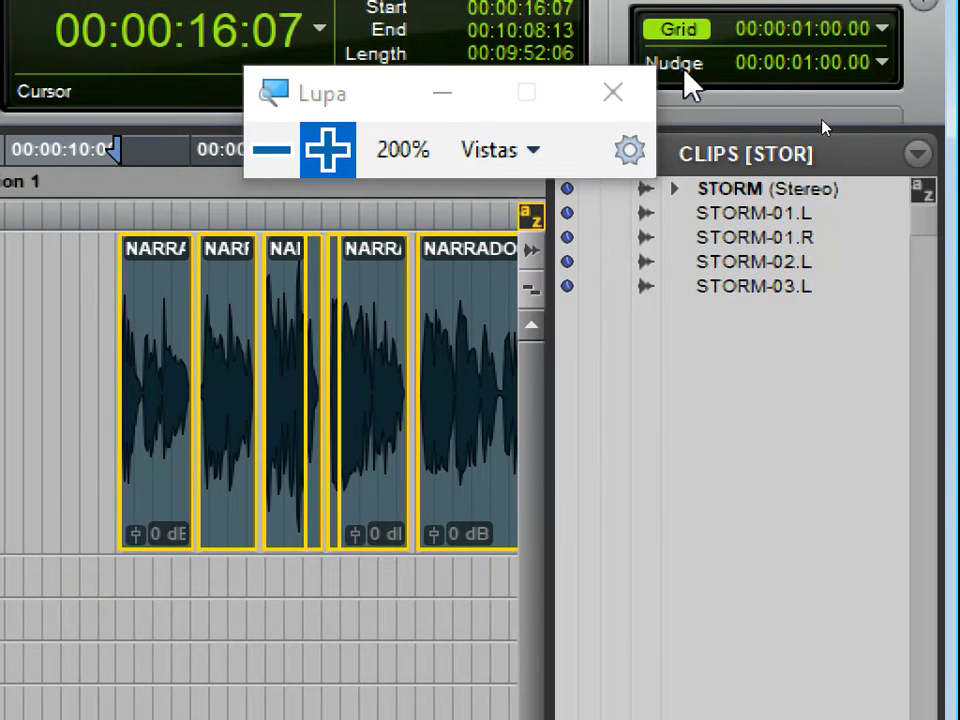
pyautogui.click(881, 63)
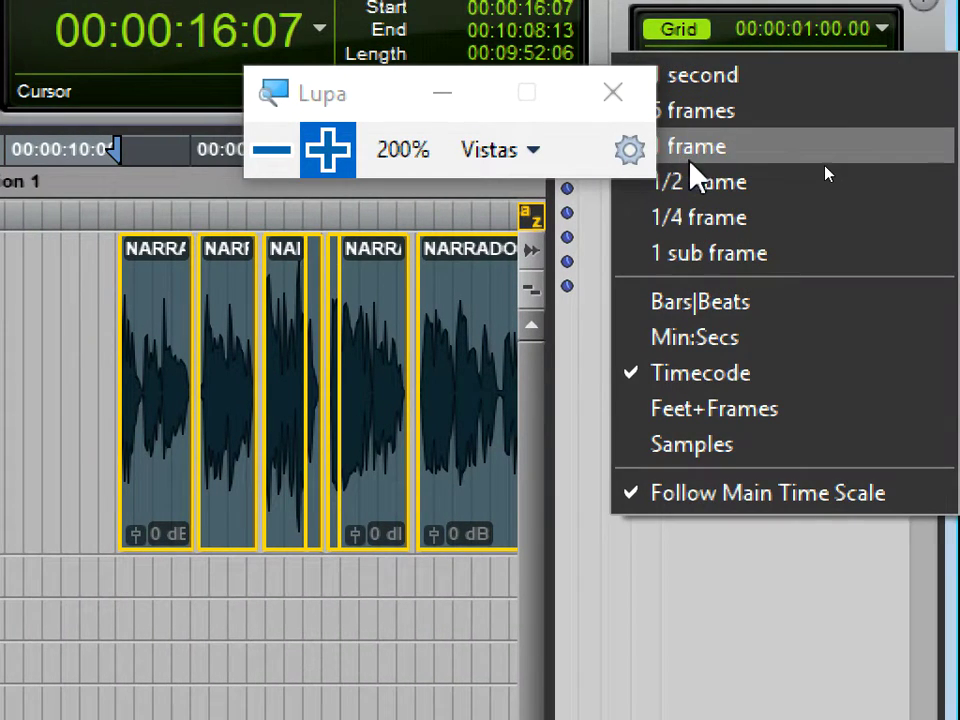
pyautogui.moveTo(382, 78); pyautogui.dragTo(246, 108)
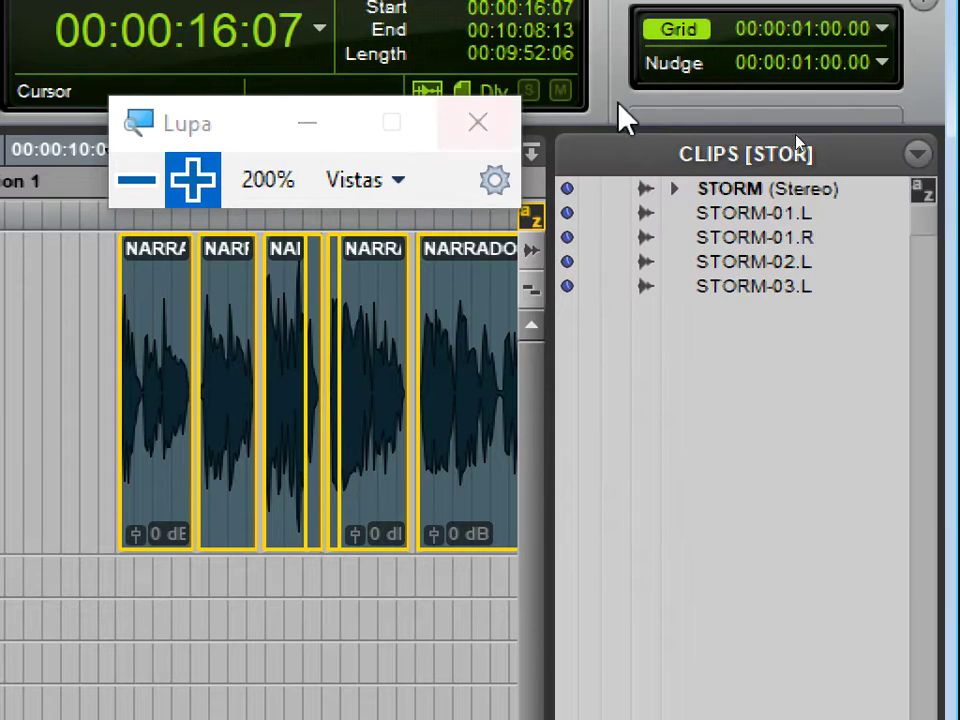
pyautogui.click(886, 64)
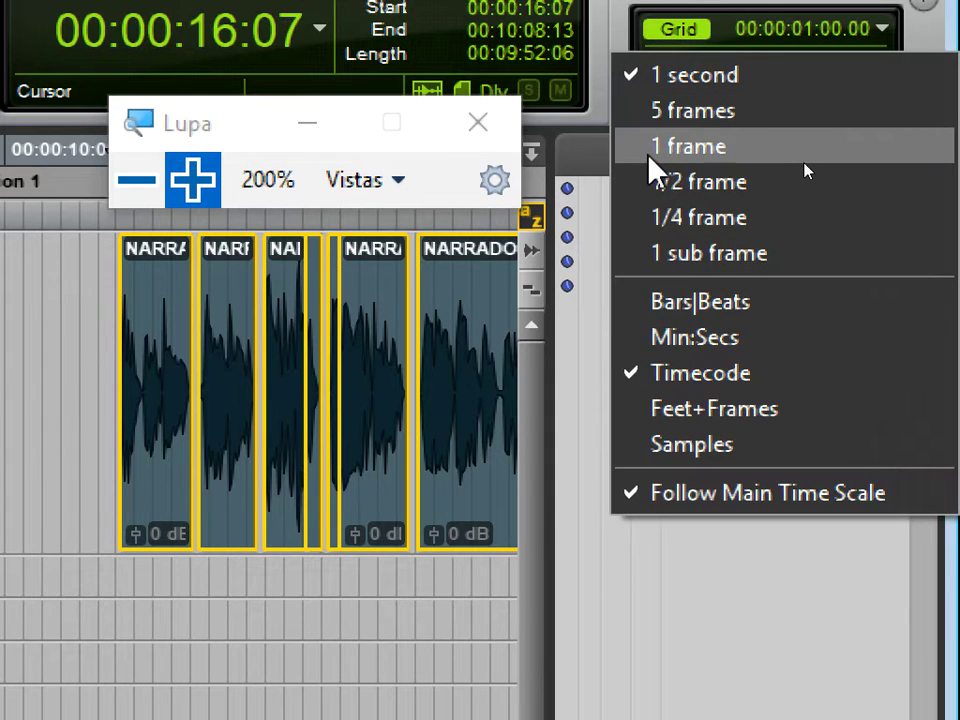
pyautogui.press('Escape')
pyautogui.click(307, 123)
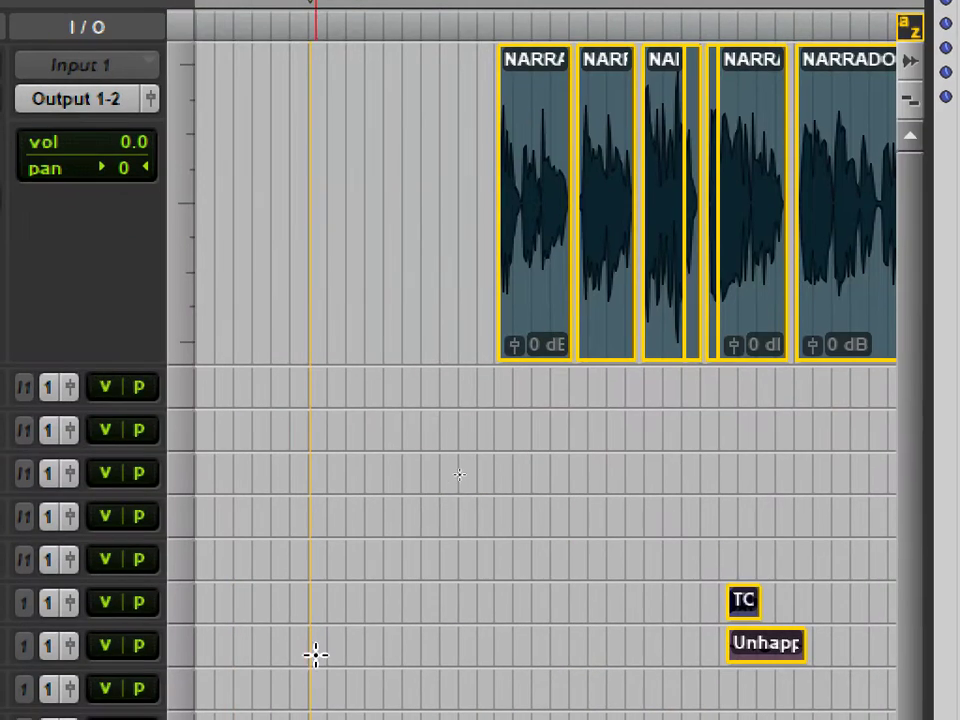
# - Nudge the selected clips earlier frame by frame until the selection starts at 00:00:15:21
pyautogui.press('KP_Subtract')
pyautogui.press('KP_Subtract')
pyautogui.press('KP_Subtract')
pyautogui.press('KP_Subtract')
pyautogui.press('KP_Subtract')
pyautogui.press('KP_Subtract')
pyautogui.press('KP_Subtract')
pyautogui.press('KP_Subtract')
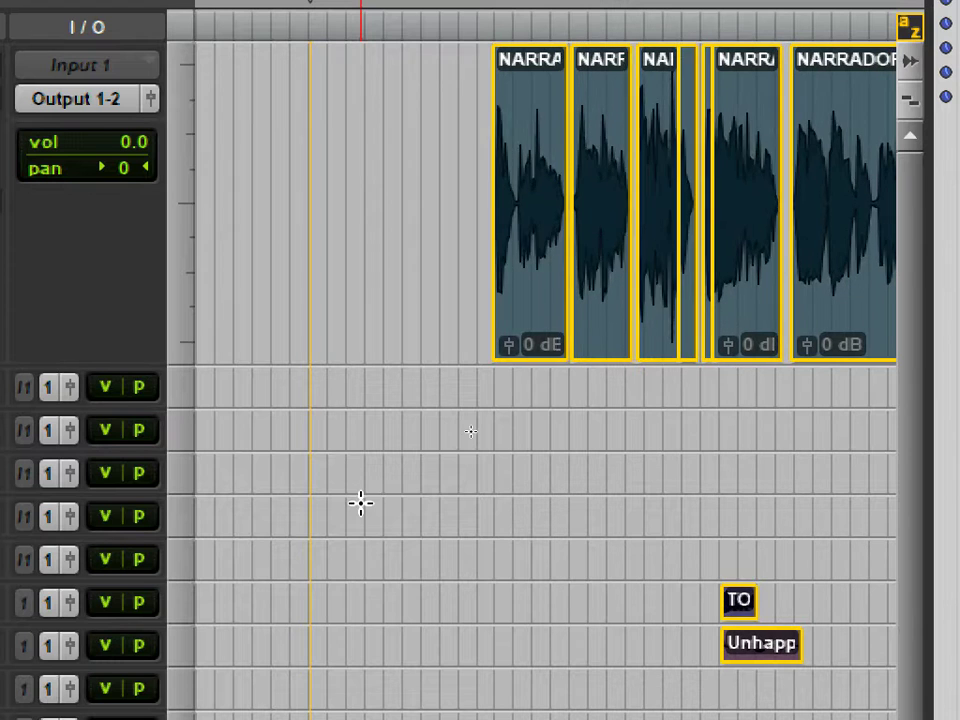
pyautogui.press('KP_Subtract')
pyautogui.press('KP_Subtract')
pyautogui.press('KP_Subtract')
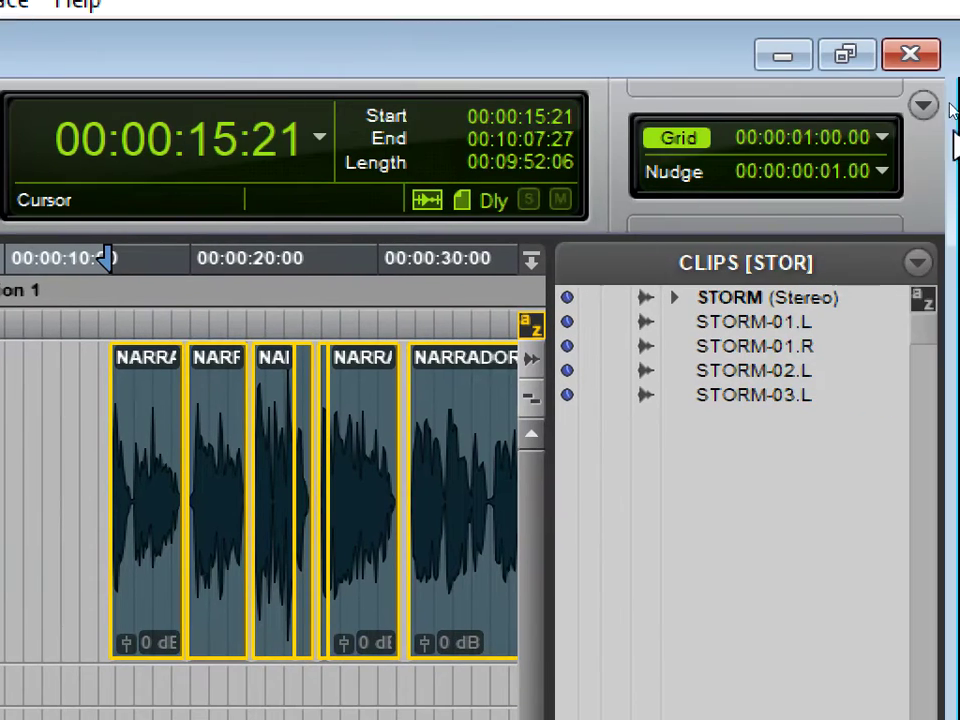
# - Set the Nudge value to 1 second and nudge the selected clips earlier until the selection starts at 00:00:05:21
pyautogui.click(881, 171)
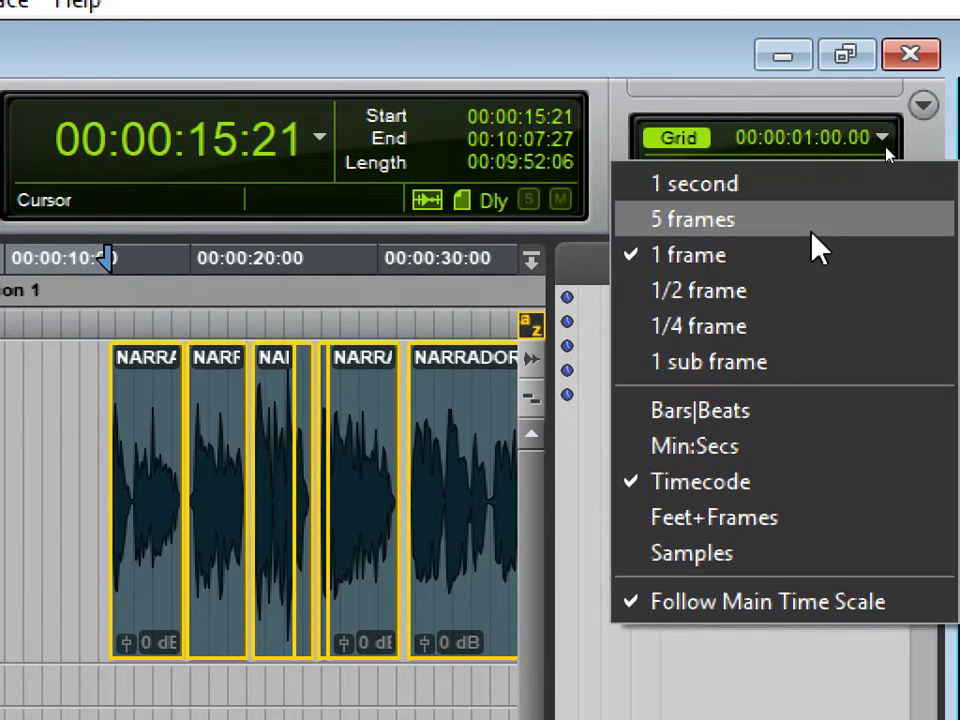
pyautogui.click(787, 190)
pyautogui.press('KP_Subtract')
pyautogui.press('KP_Subtract')
pyautogui.press('KP_Subtract')
pyautogui.press('KP_Subtract')
pyautogui.press('KP_Subtract')
pyautogui.press('KP_Subtract')
pyautogui.press('KP_Subtract')
pyautogui.press('KP_Subtract')
pyautogui.press('KP_Subtract')
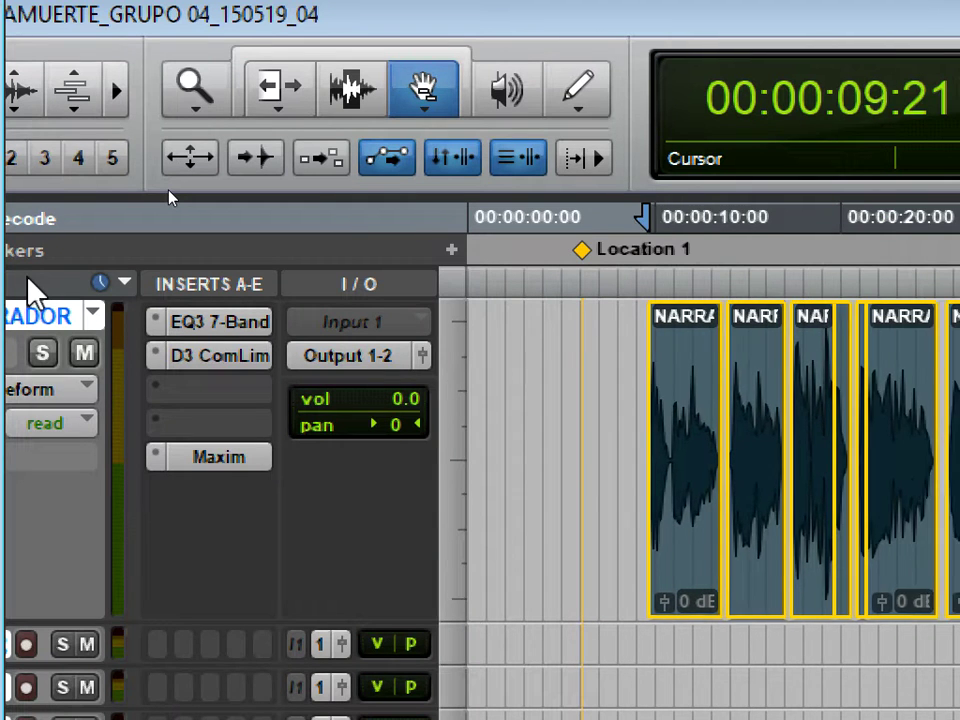
pyautogui.press('KP_Subtract')
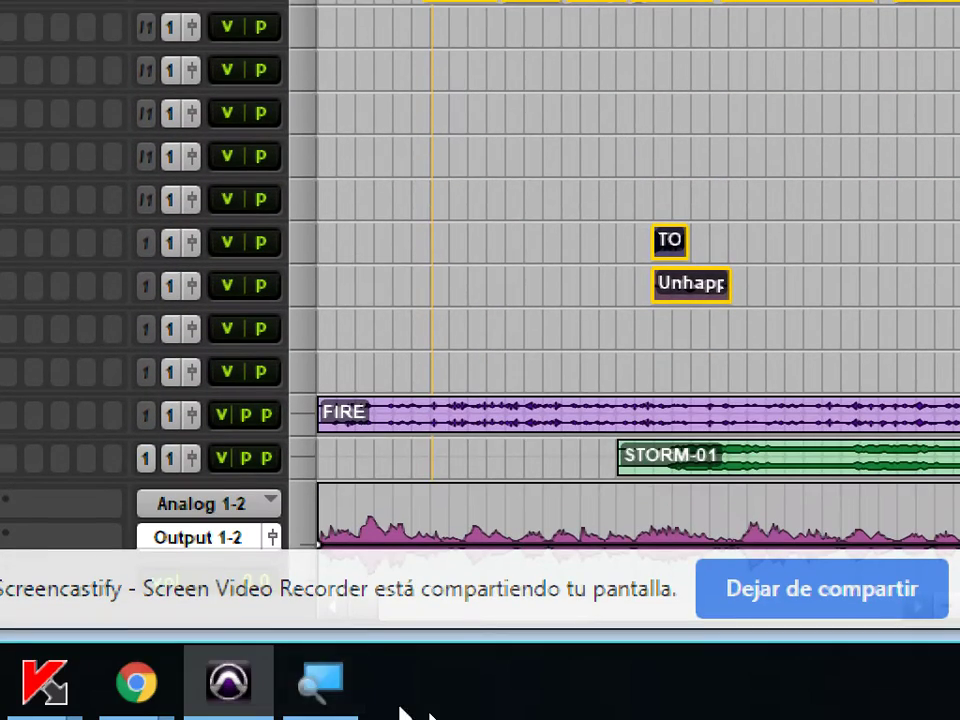
# - Return Lupa to 100% and move it aside, deselect the clips, and play from the session start to check the narrator's entry
pyautogui.click(350, 690)
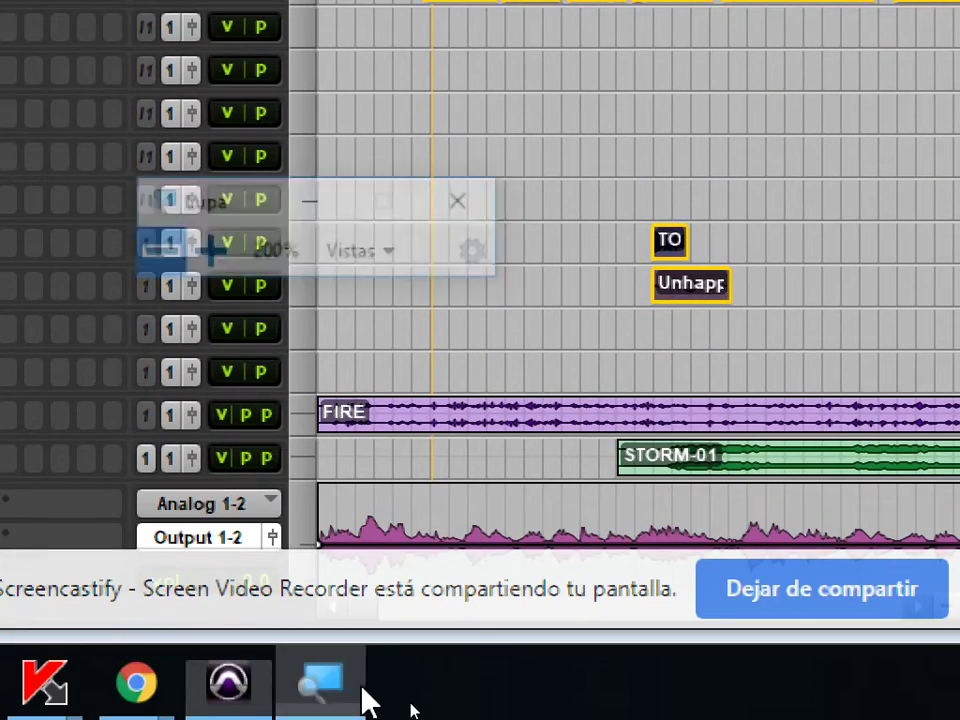
pyautogui.moveTo(347, 431); pyautogui.dragTo(828, 662)
pyautogui.click(342, 98)
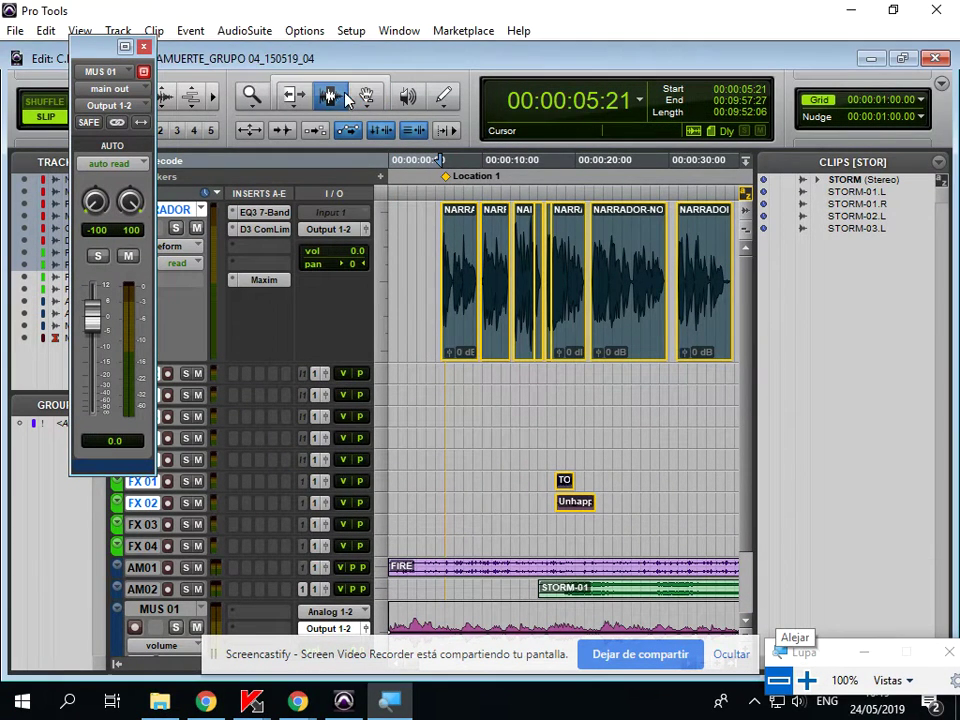
pyautogui.click(428, 226)
pyautogui.press('Return')
pyautogui.press('space')
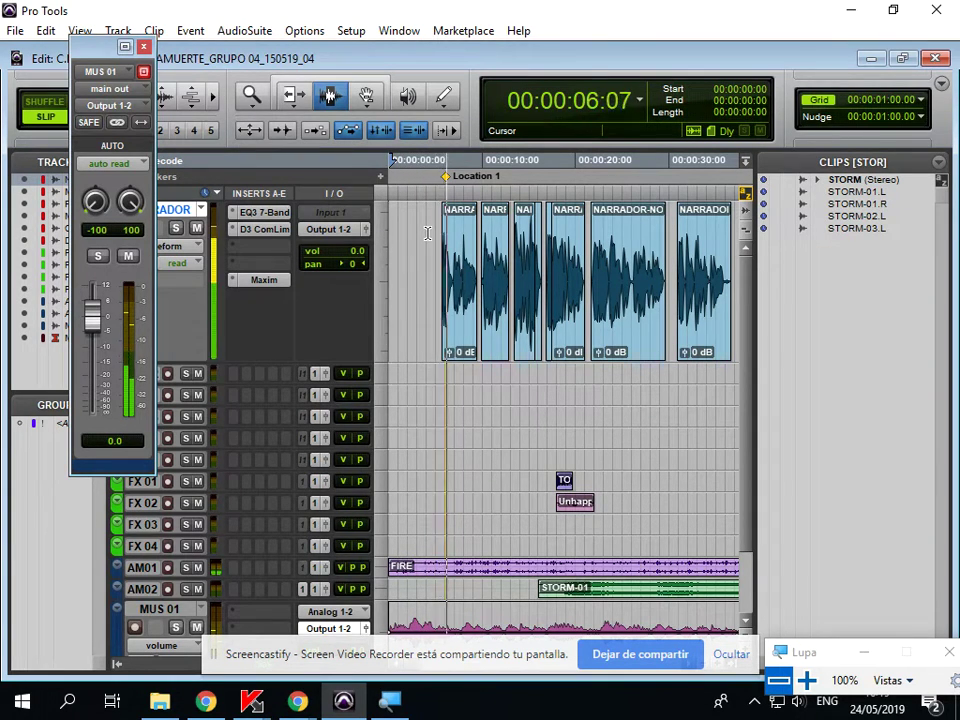
# - Magnify MUS 01 to 200% and add a volume automation ramp near Location 1, lowering the music to about -28.4 dB
pyautogui.scroll(-3, 489, 498)
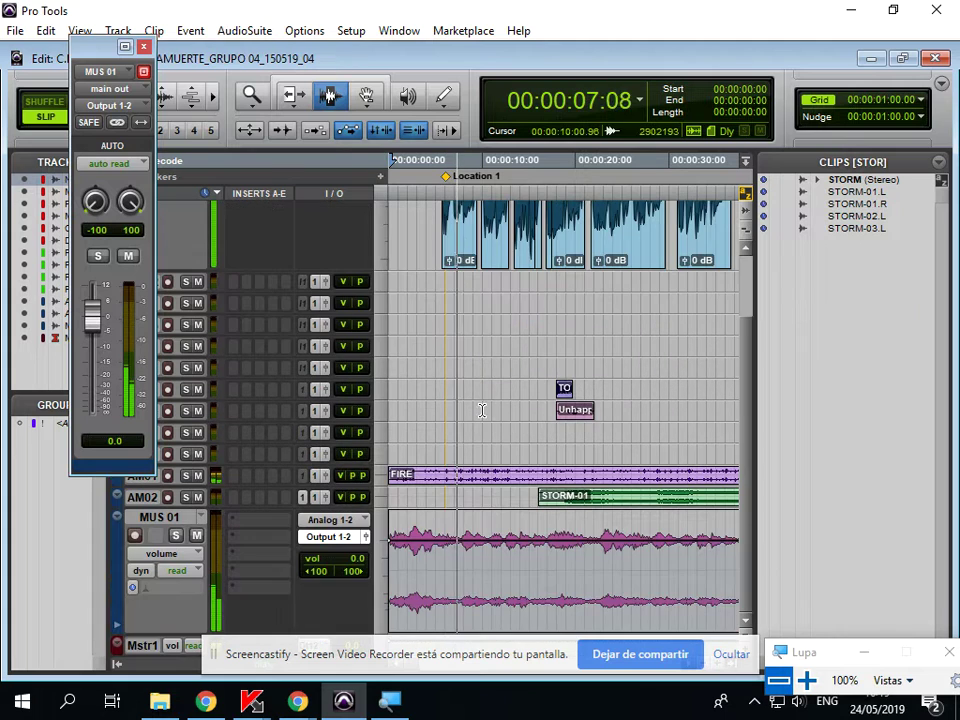
pyautogui.click(459, 563)
pyautogui.click(395, 702)
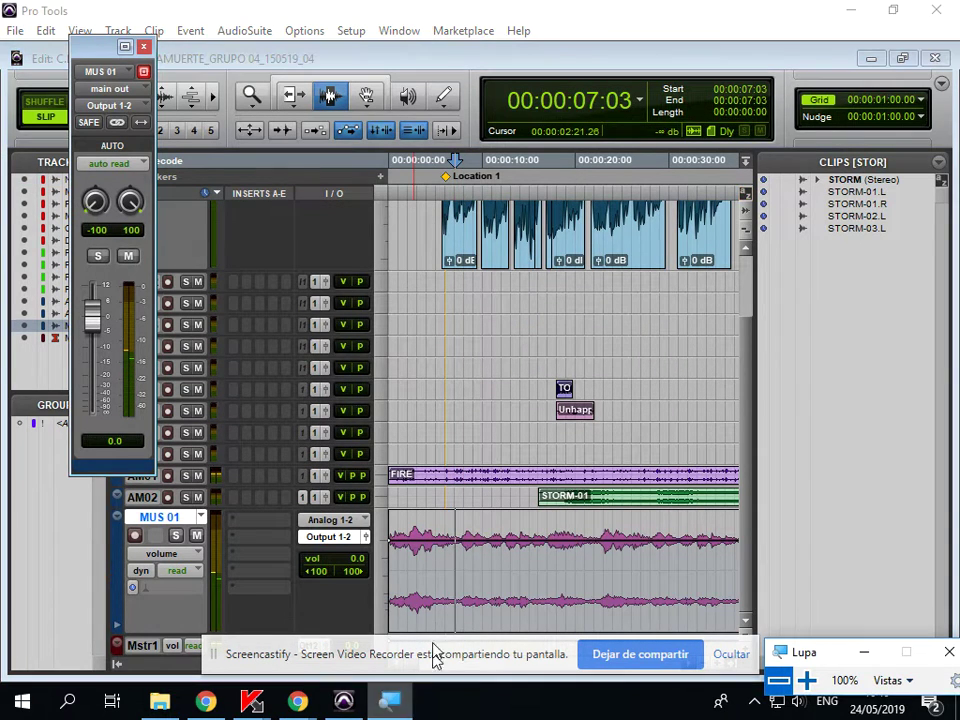
pyautogui.click(806, 681)
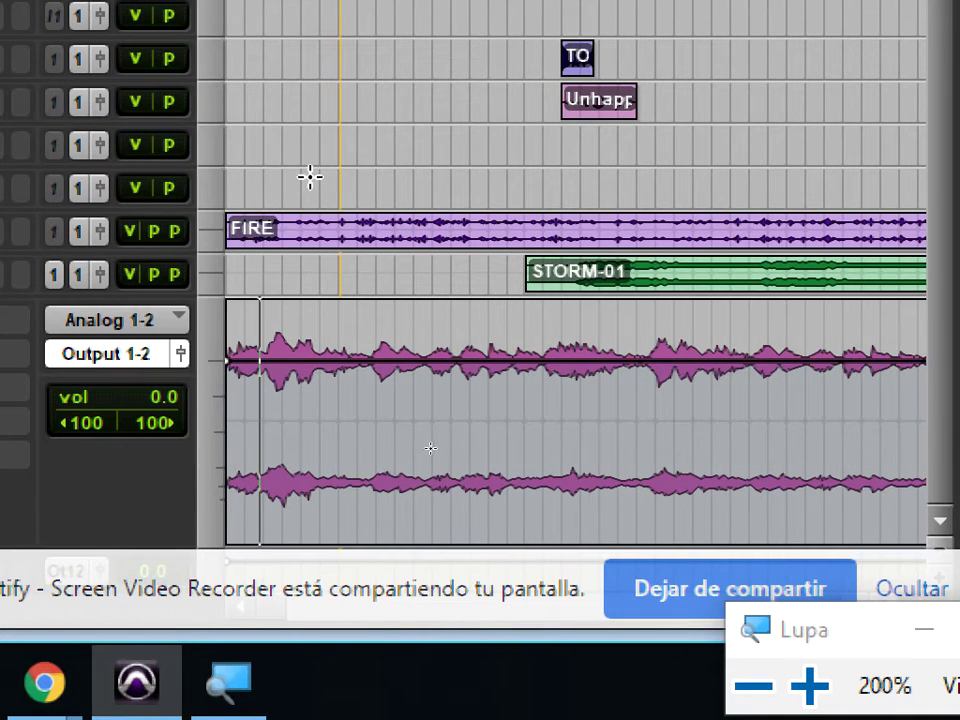
pyautogui.click(336, 361)
pyautogui.moveTo(455, 548); pyautogui.dragTo(463, 618)
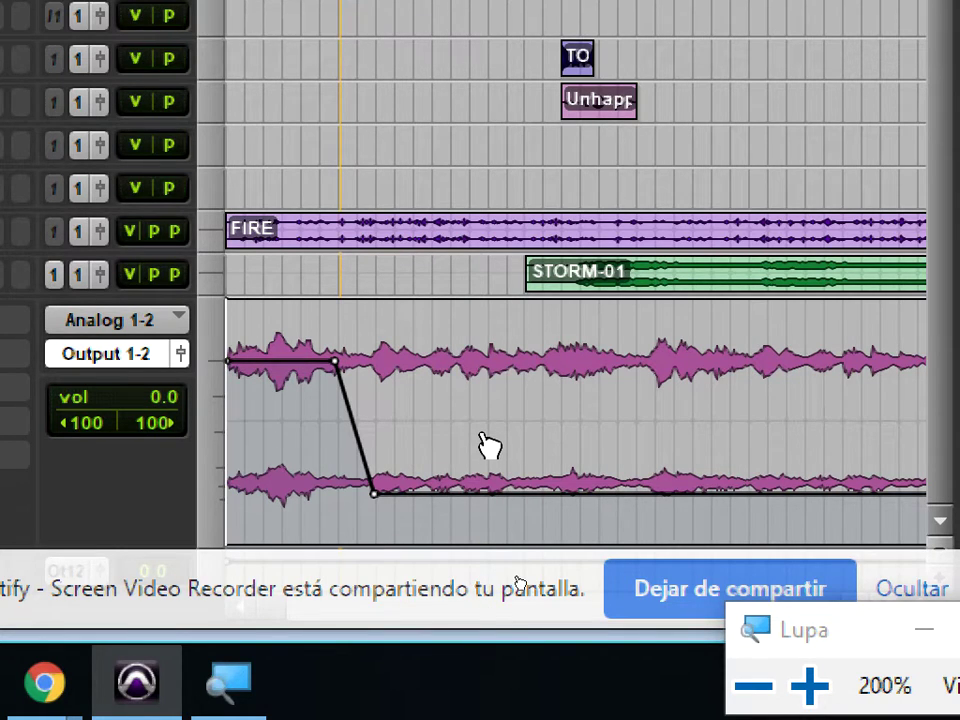
# - Return Lupa to 100% and raise the lowered section of the MUS 01 volume automation to -15.0 dB
pyautogui.scroll(3, 471, 454)
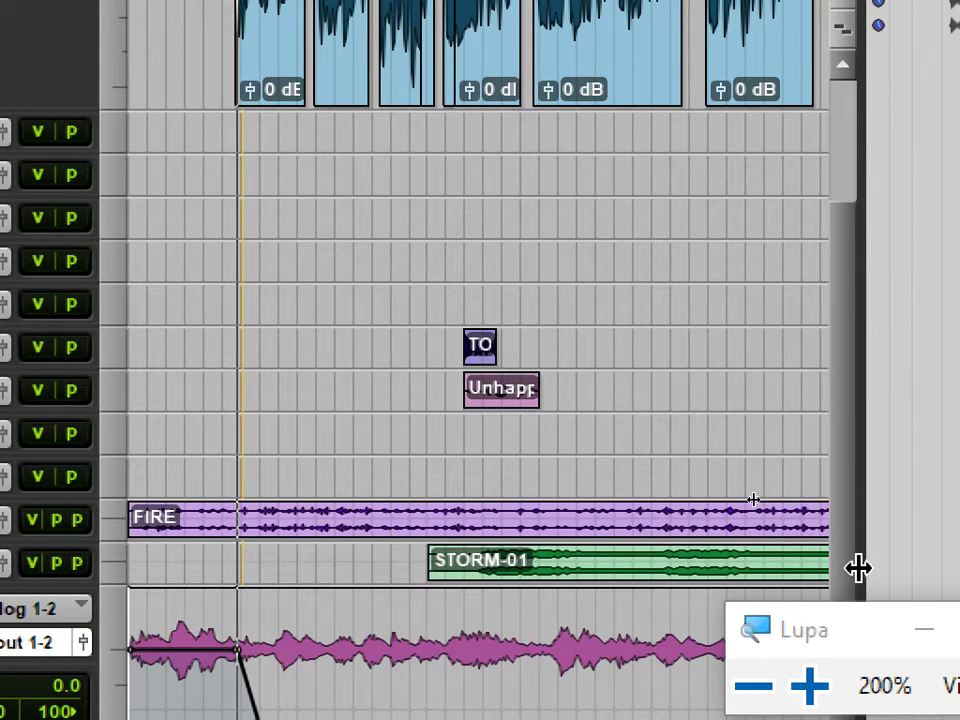
pyautogui.press('r')
pyautogui.press('t')
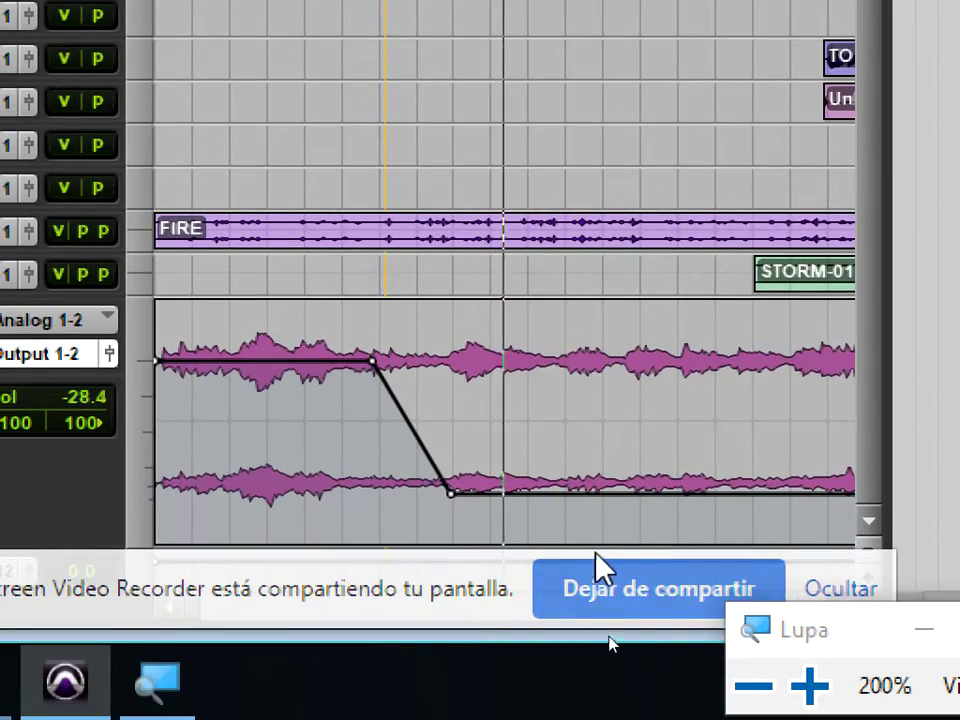
pyautogui.click(753, 686)
pyautogui.moveTo(538, 614); pyautogui.dragTo(522, 592)
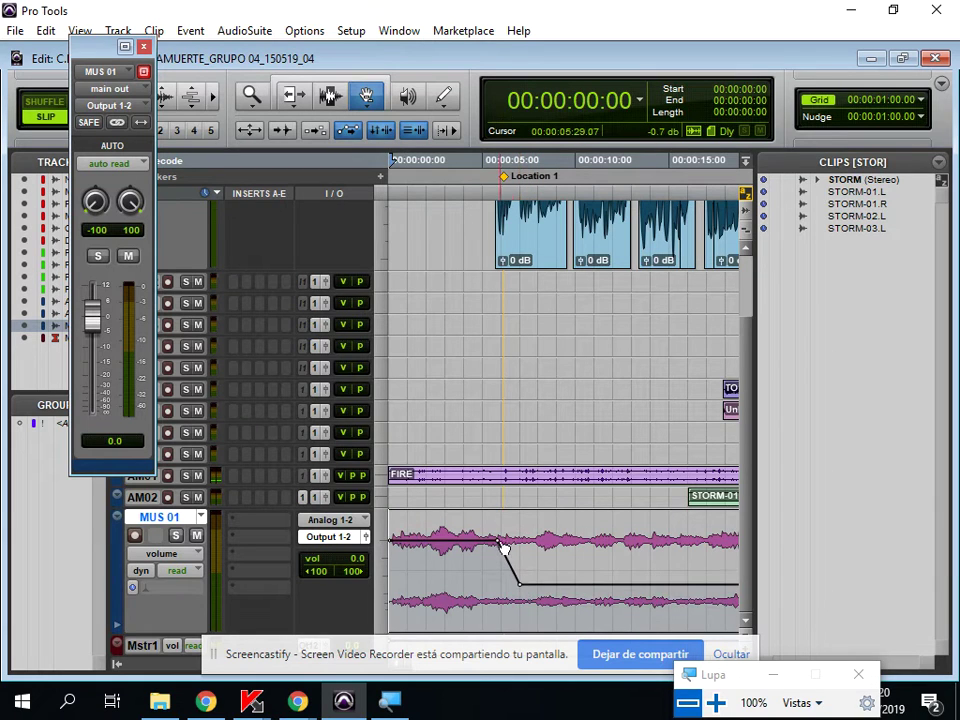
# - Add a second volume ramp on MUS 01 after the lowered section, raising the remaining music to about -9.5 dB
pyautogui.click(622, 584)
pyautogui.moveTo(645, 592); pyautogui.dragTo(671, 574)
pyautogui.hotkey('ctrl', '[')
pyautogui.hotkey('ctrl', '[')
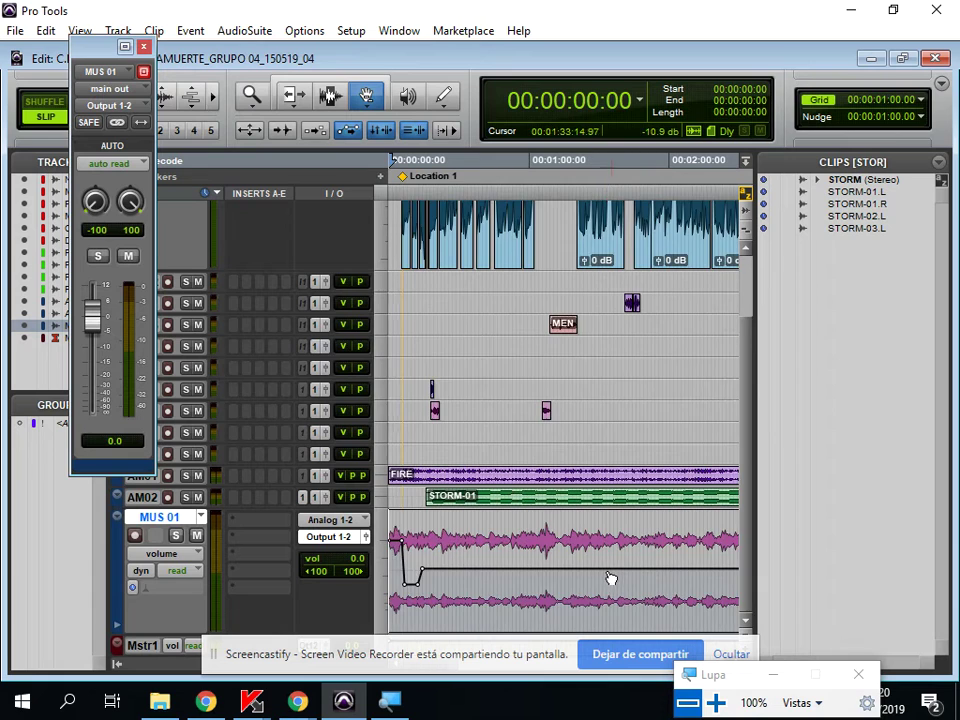
pyautogui.hotkey('ctrl', '[')
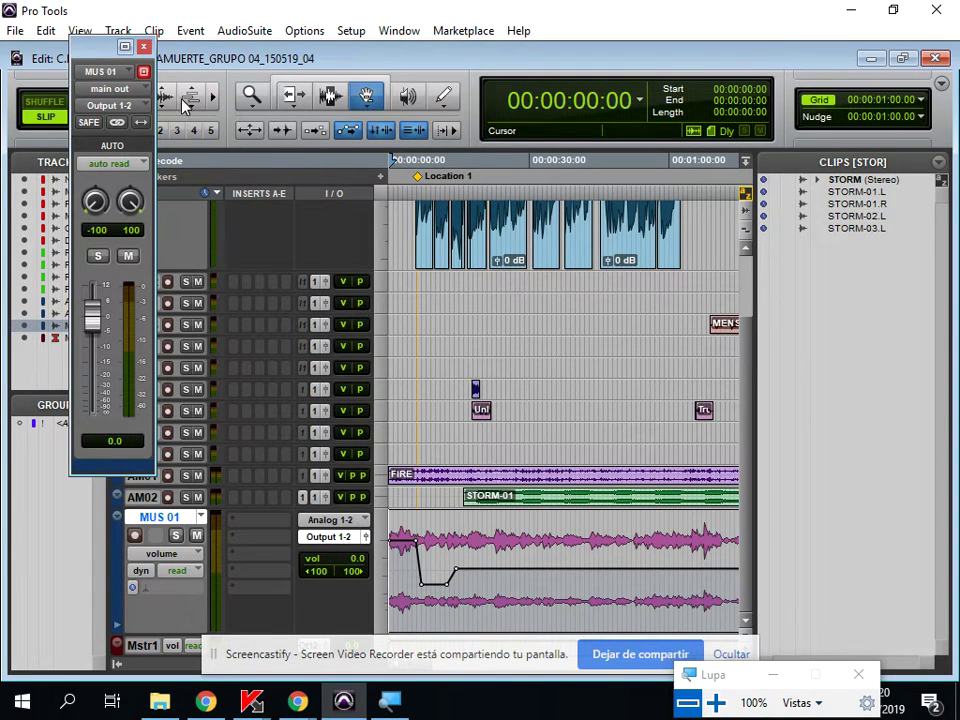
# - Close the MUS 01 output window, open the Mix window maximized, and bring the channel faders into view
pyautogui.click(144, 48)
pyautogui.click(399, 30)
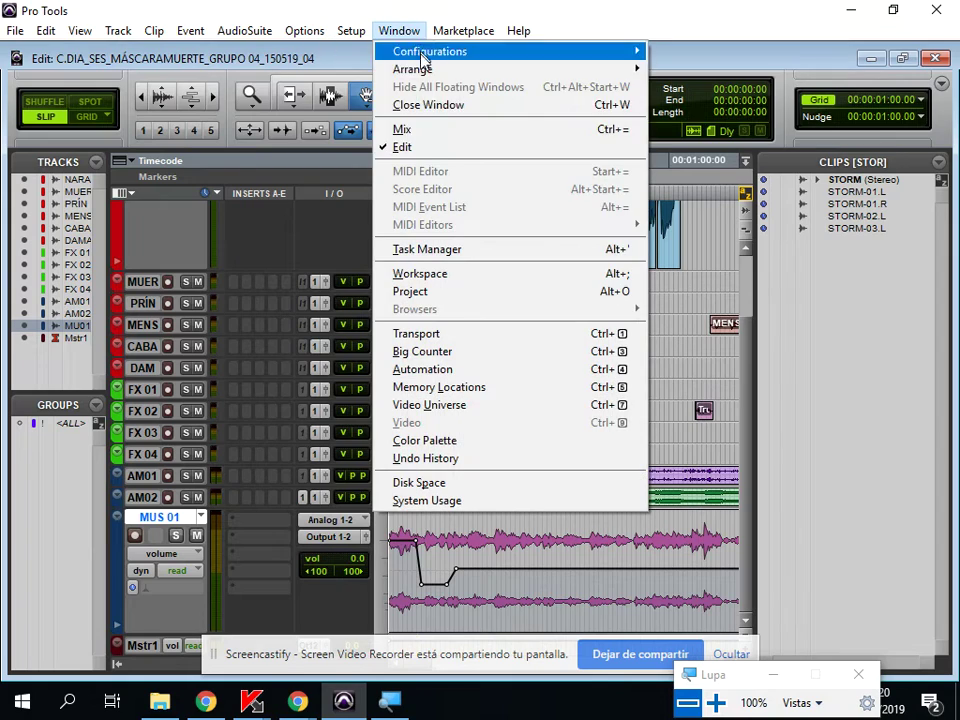
pyautogui.click(425, 137)
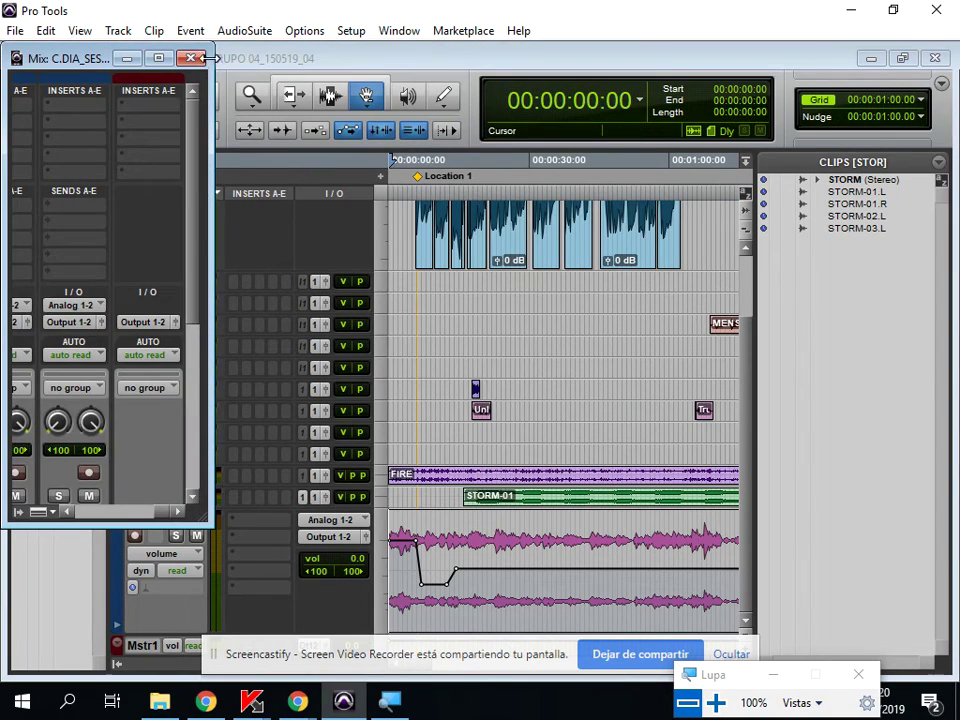
pyautogui.click(160, 58)
pyautogui.scroll(-3, 430, 360)
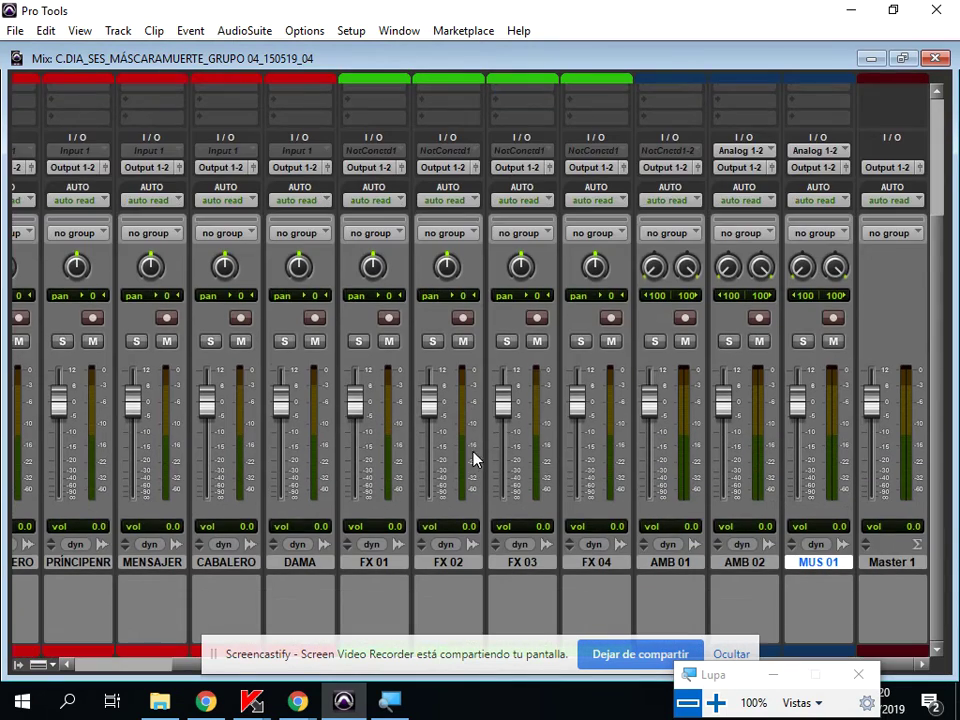
pyautogui.scroll(3, 826, 582)
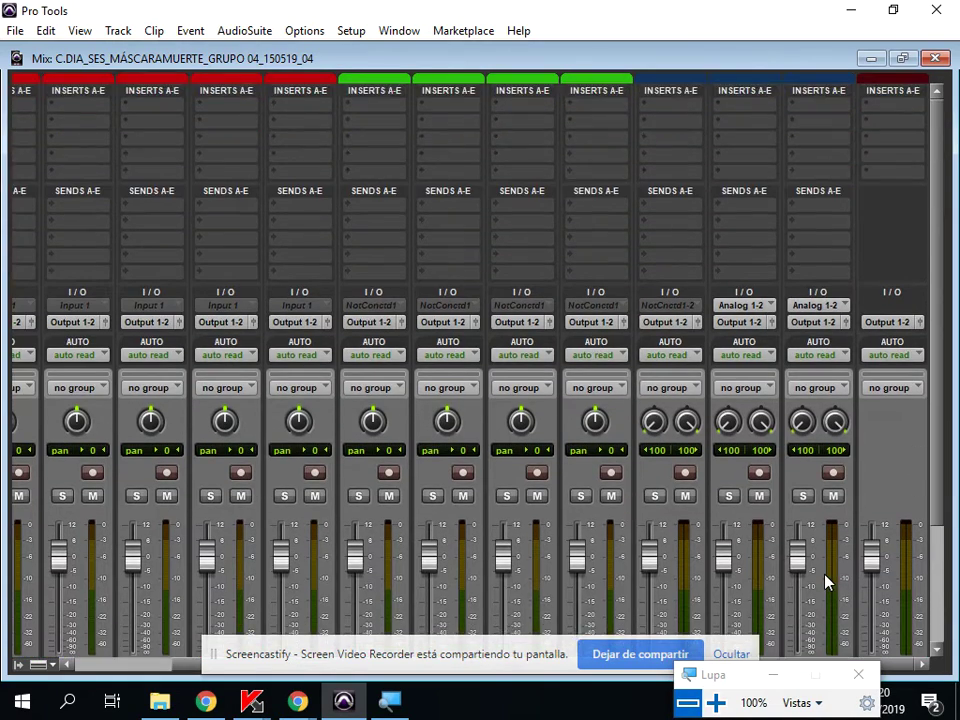
pyautogui.scroll(-3, 826, 582)
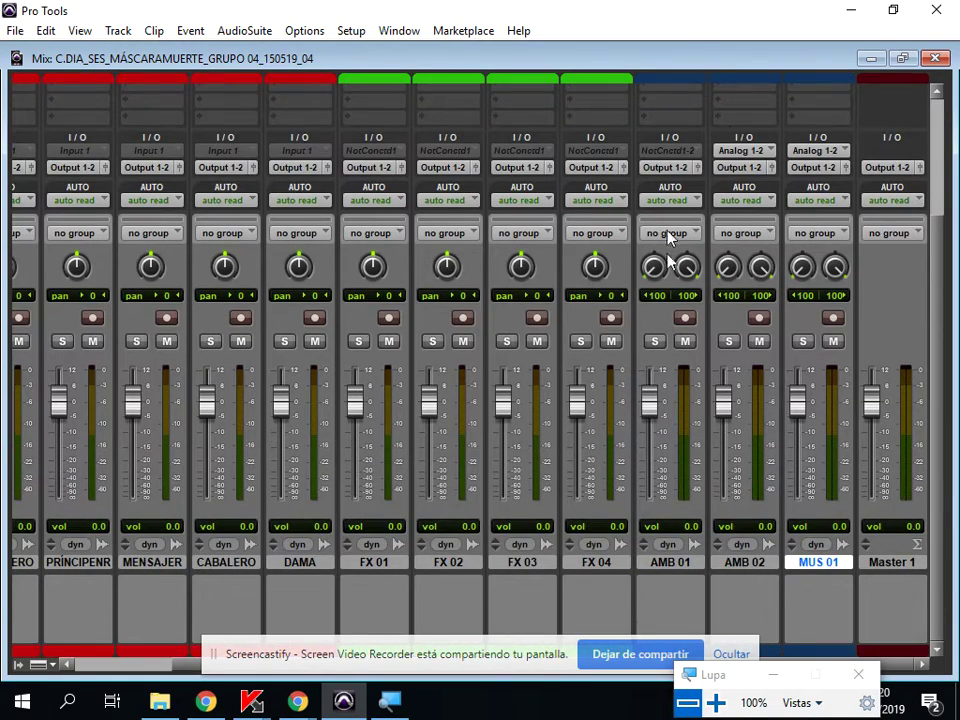
# - Change the MUS 01 track colour to magenta and close the colour palette
pyautogui.scroll(3, 693, 176)
pyautogui.doubleClick(825, 81)
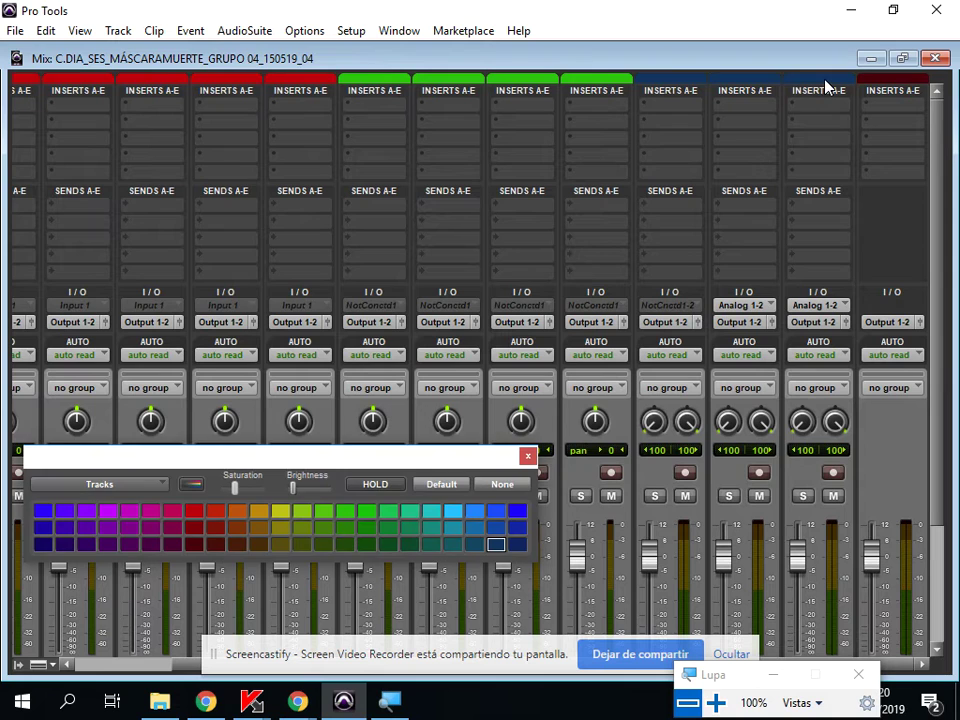
pyautogui.click(150, 511)
pyautogui.click(528, 456)
# - Play the session from the start and watch the MUS 01 fader follow its volume automation, then stop playback
pyautogui.scroll(-5, 793, 493)
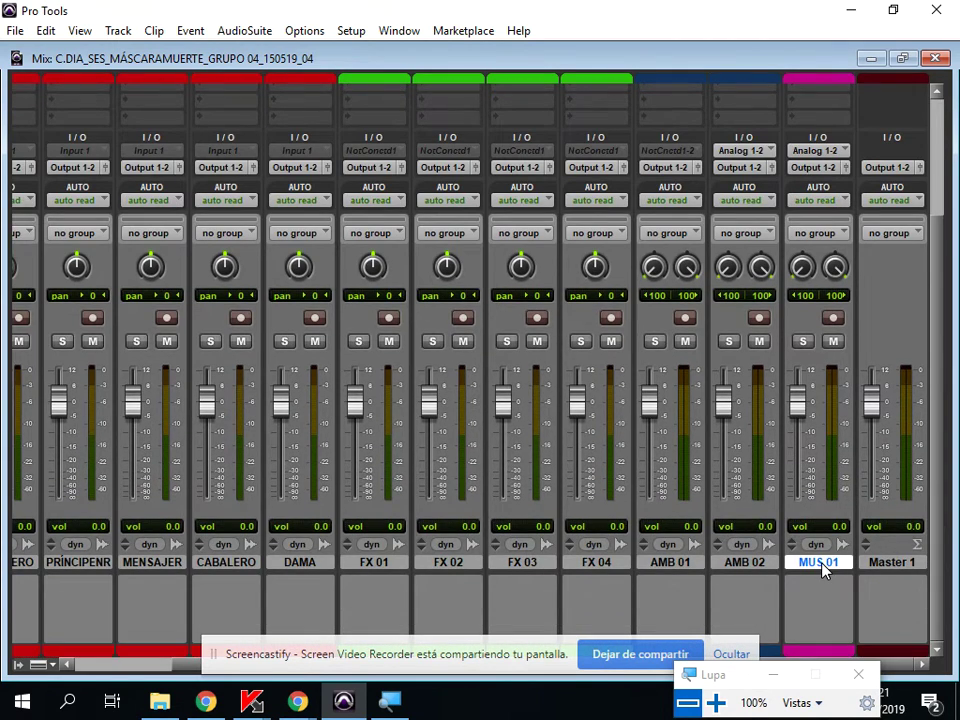
pyautogui.press('space')
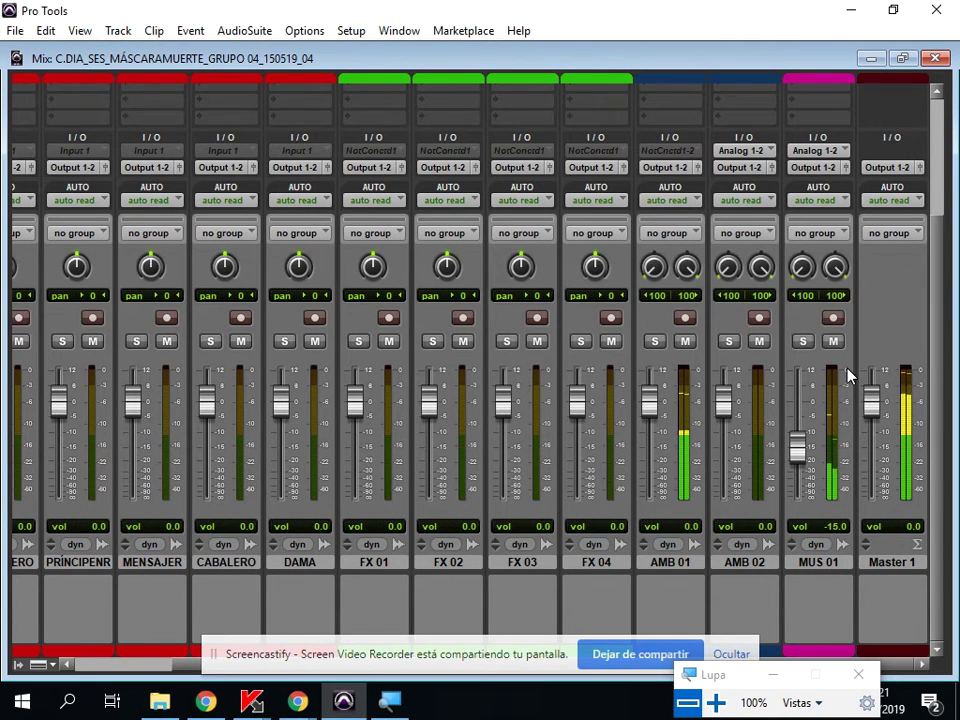
pyautogui.press('space')
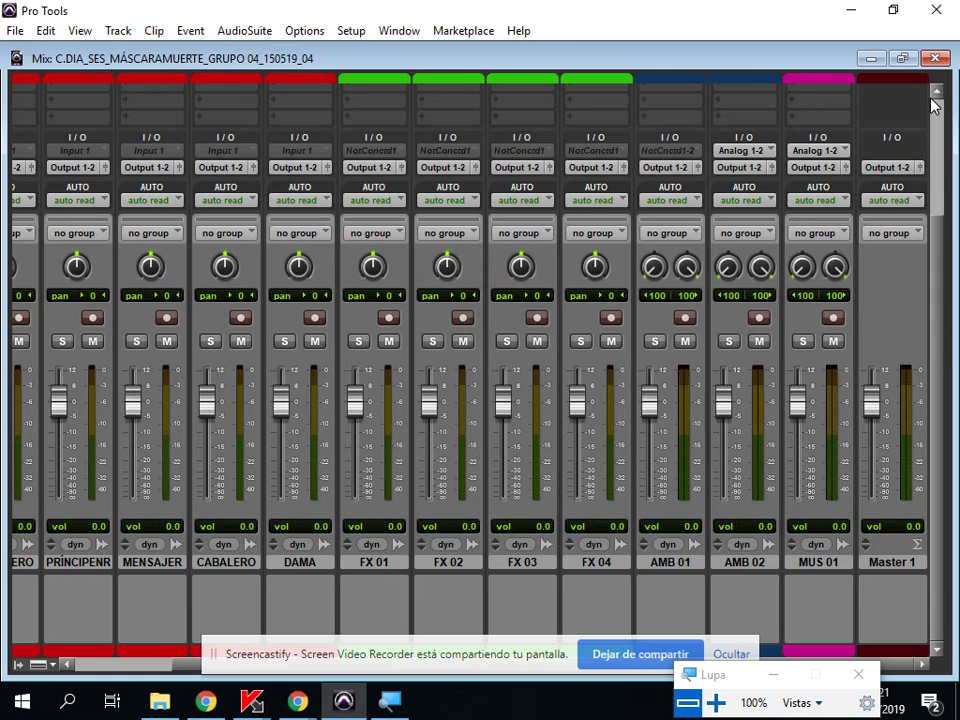
# - Close the Mix window, place the edit cursor in MUS 01 with the Selector tool, and return to the session start
pyautogui.click(934, 58)
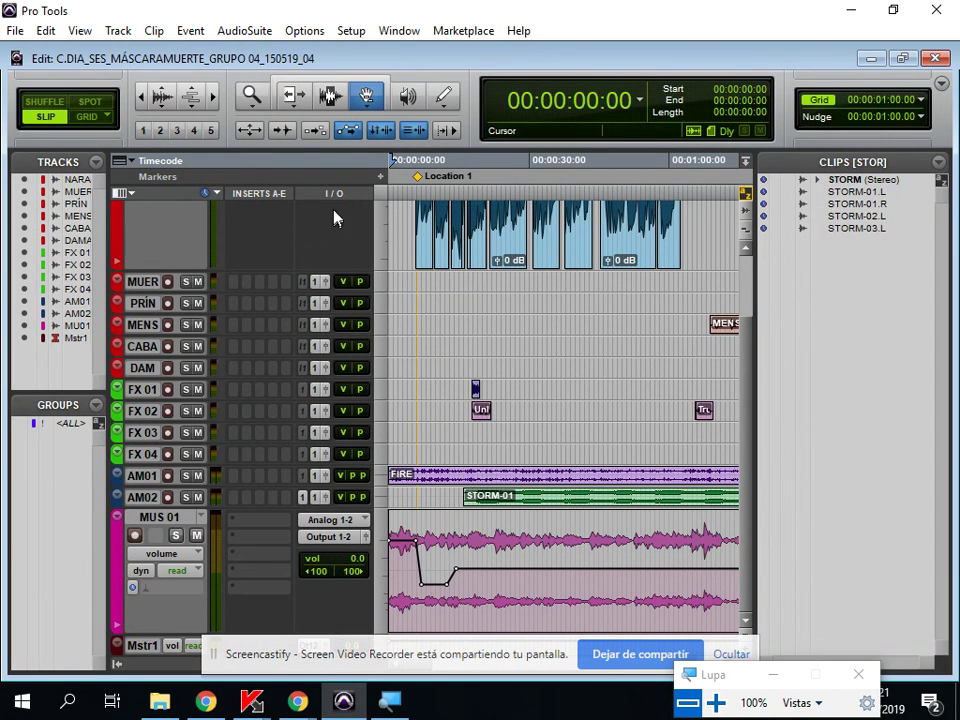
pyautogui.click(329, 95)
pyautogui.click(468, 524)
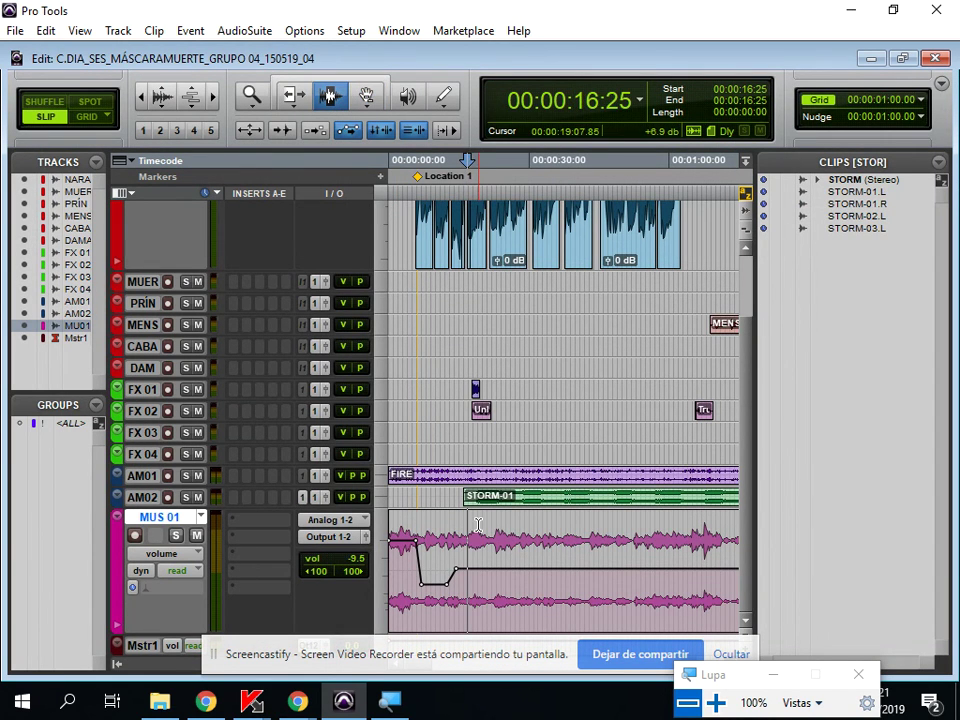
pyautogui.press('Return')
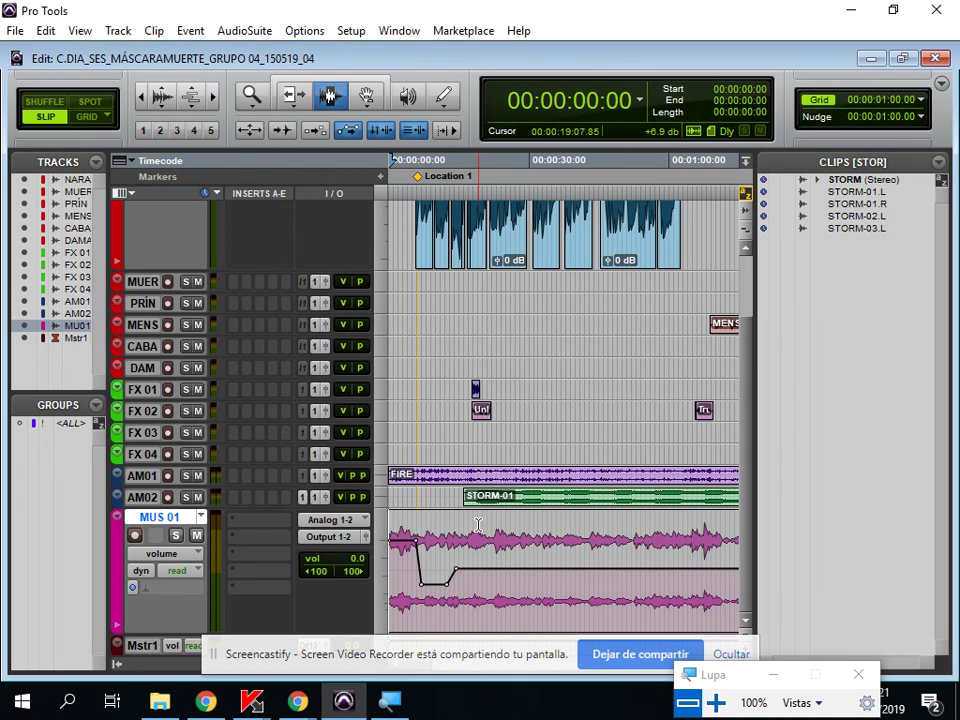